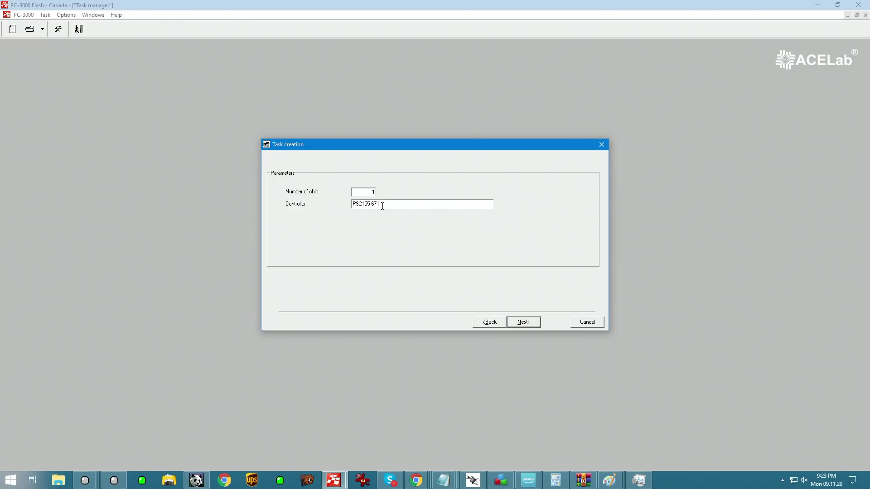
Finish creating the recovery task and read the chip ID, identifying a TC58NVG6T2HTA00 of 8192 MB
key("Return")
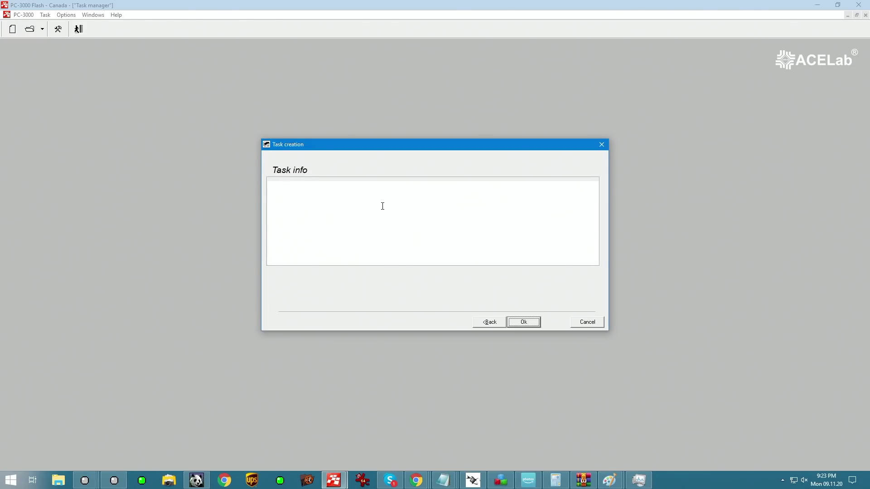
left_click(521, 324)
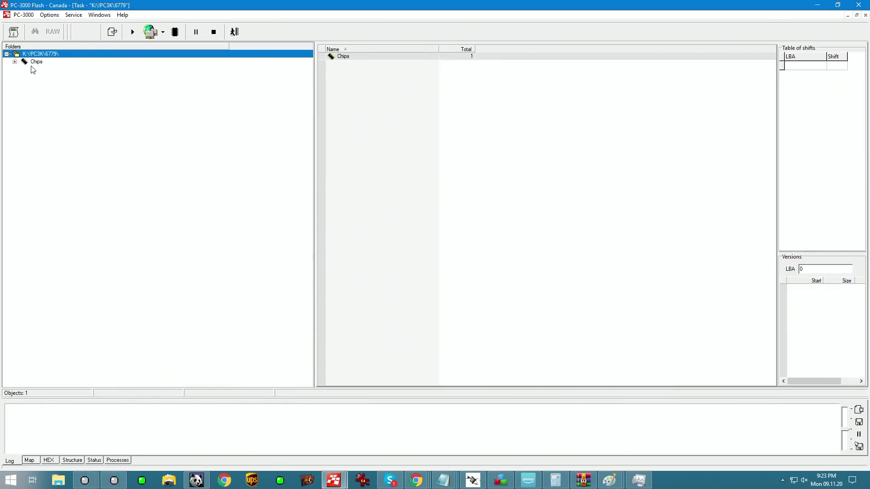
double_click(34, 62)
left_click(31, 68)
right_click(32, 68)
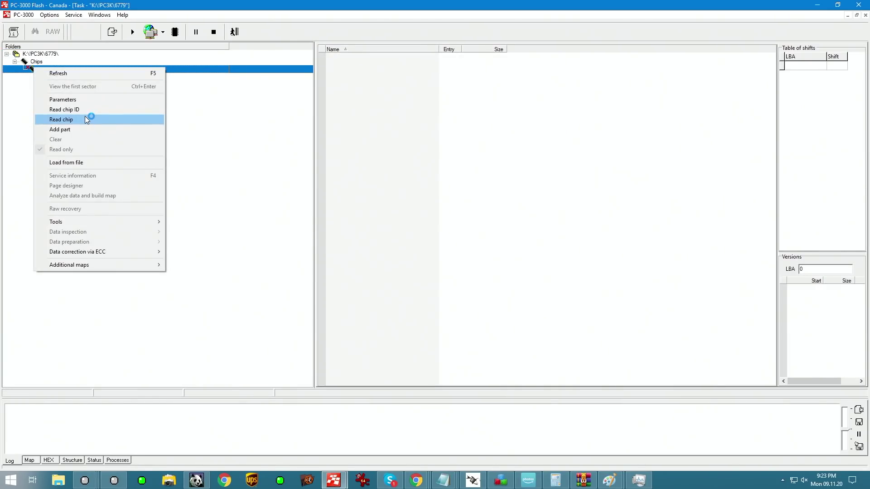
left_click(80, 109)
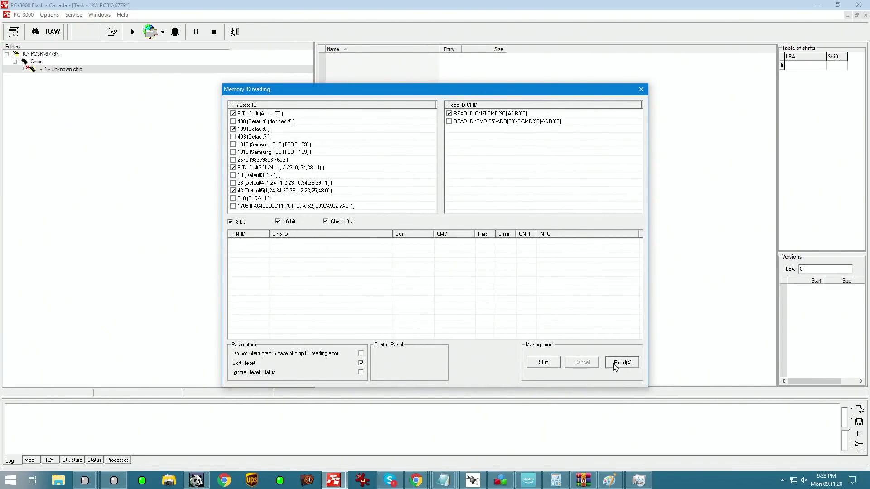
left_click(621, 363)
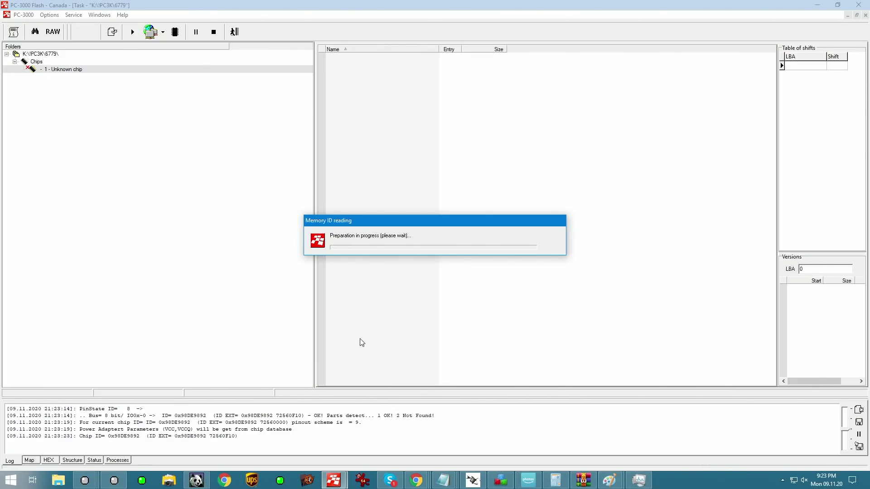
right_click(54, 70)
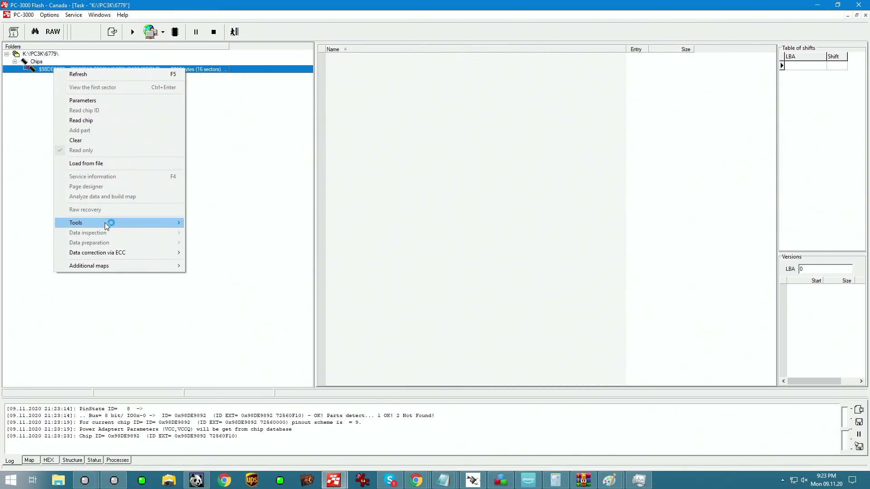
left_click(110, 100)
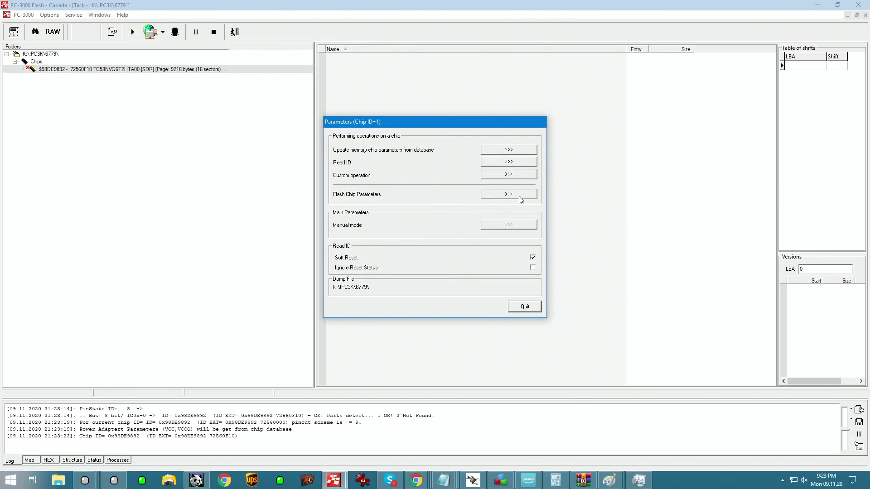
left_click(518, 195)
left_click(526, 196)
left_click(448, 269)
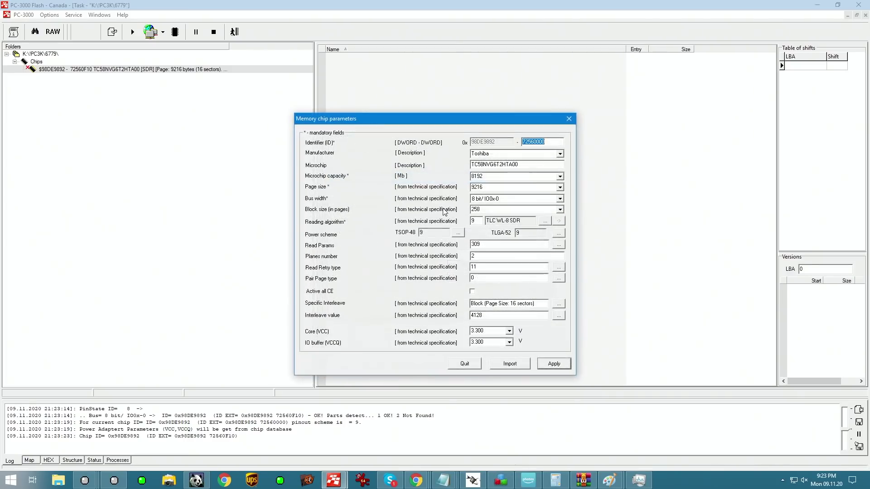
double_click(490, 176)
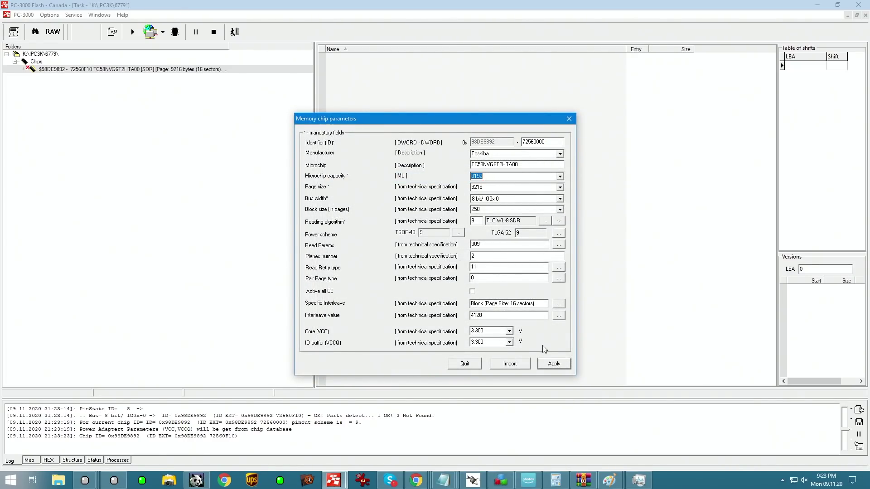
left_click(569, 119)
left_click(488, 305)
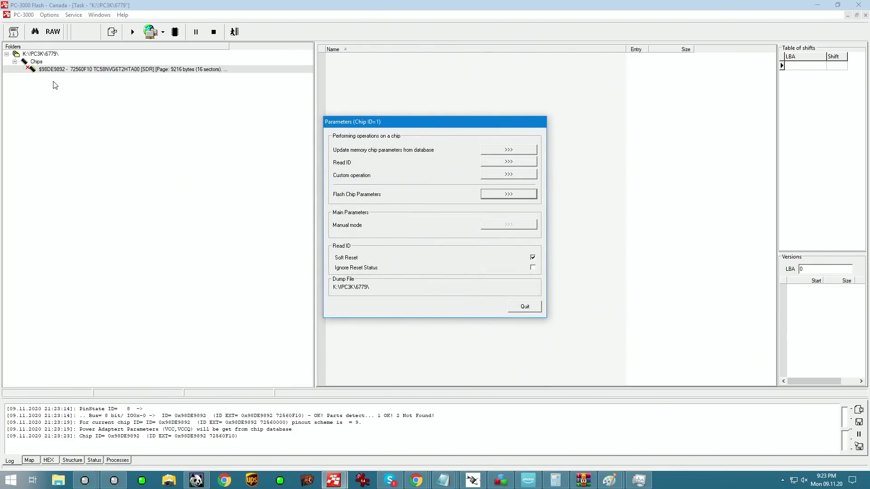
left_click(525, 307)
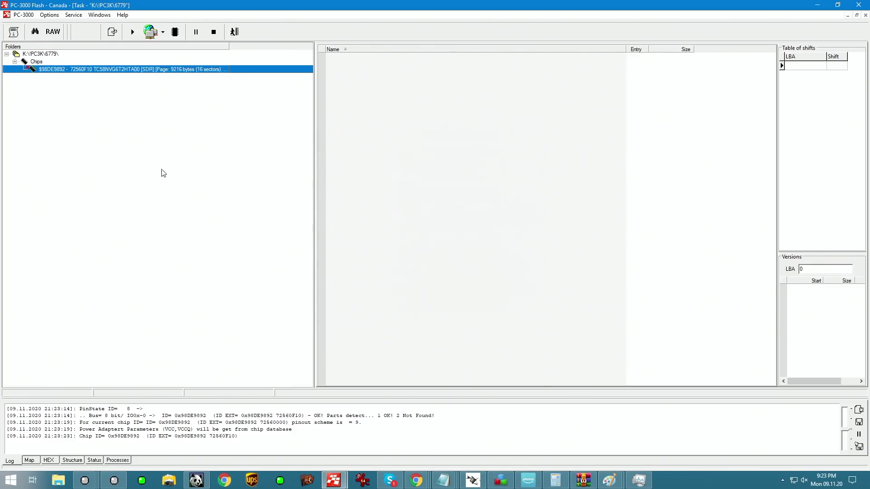
Read the whole chip into a file dump at Default (Optimal) speed
right_click(67, 76)
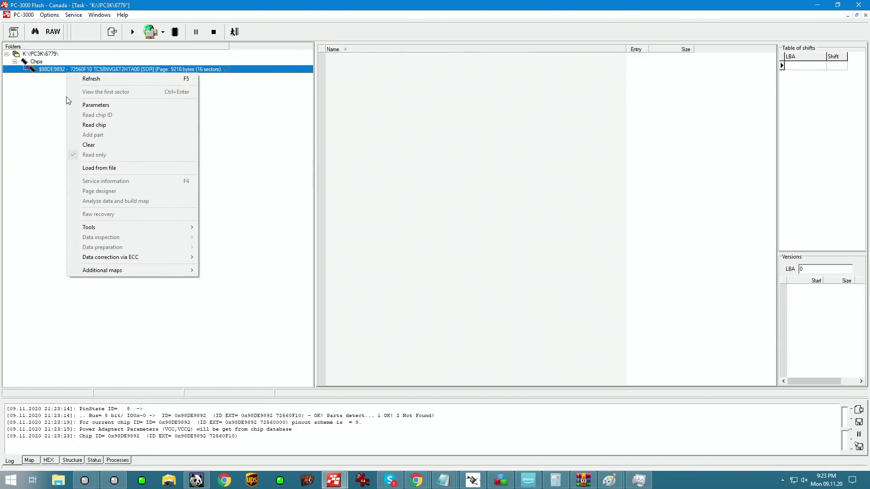
left_click(111, 126)
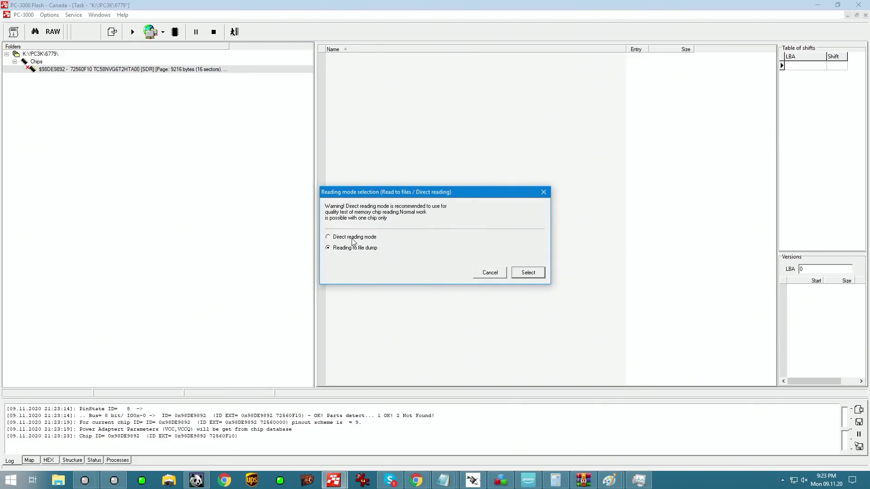
left_click(519, 271)
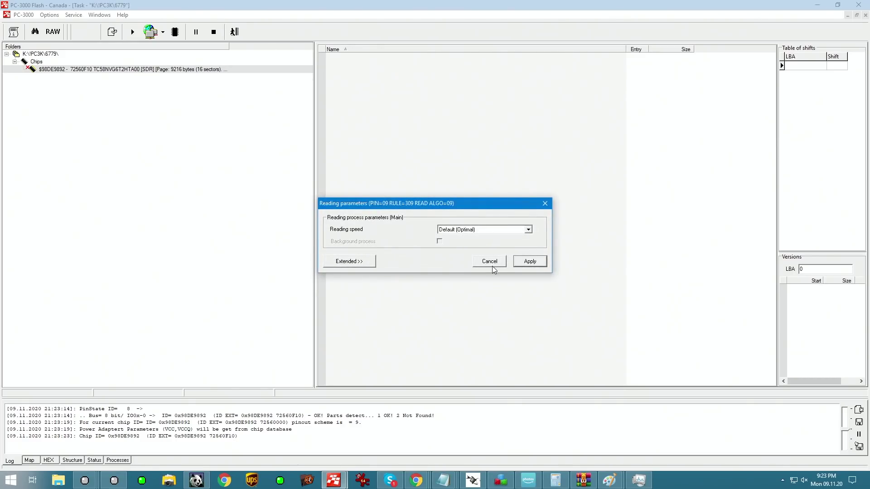
left_click(522, 262)
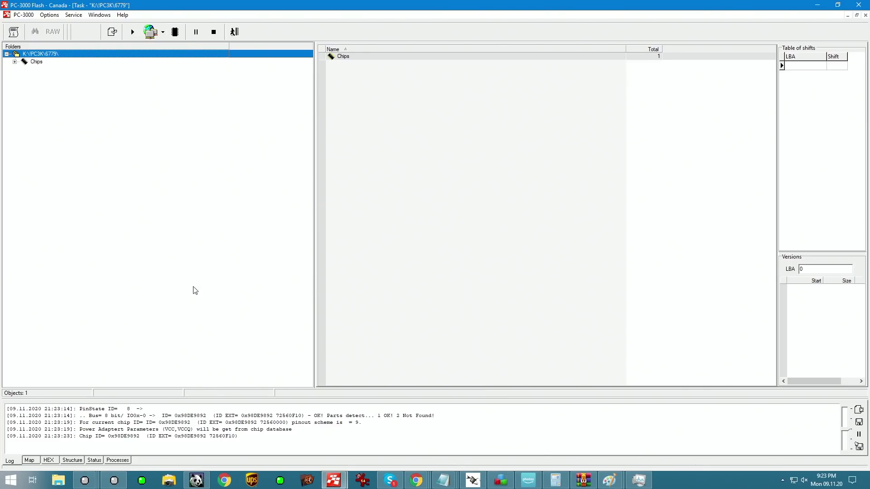
left_click(15, 61)
right_click(35, 68)
left_click(90, 177)
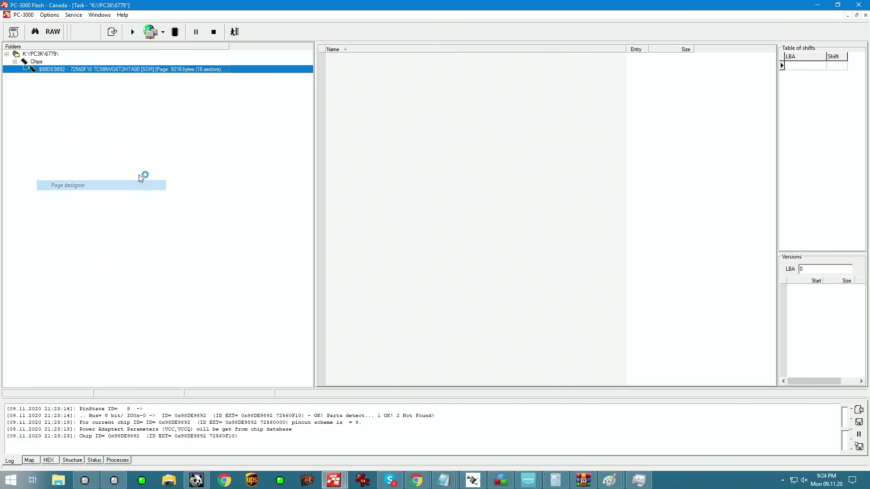
left_click(372, 48)
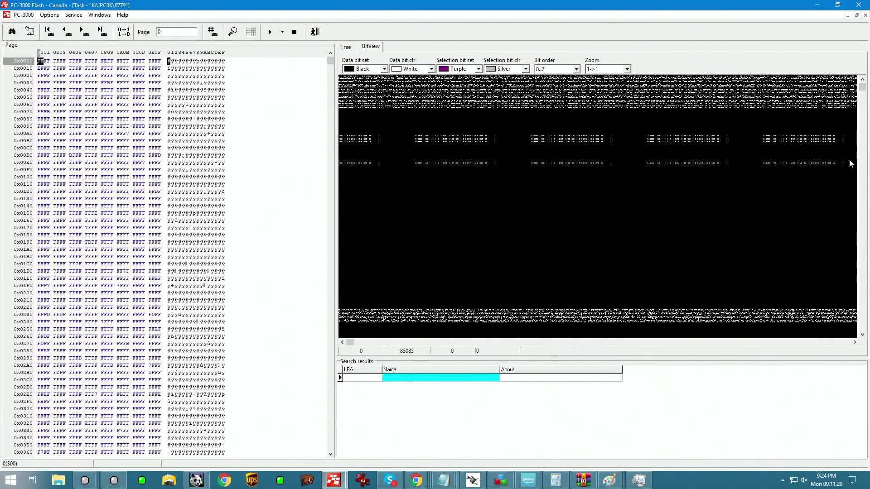
scroll(855, 209, "down", 10)
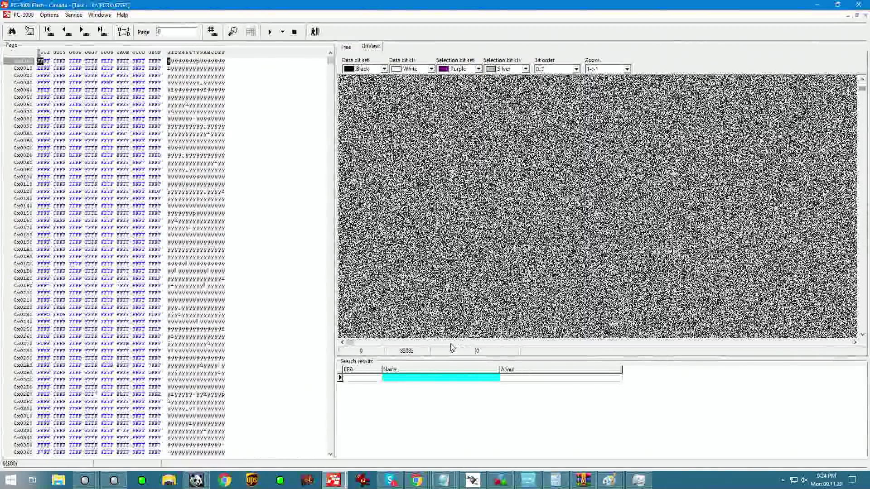
left_click_drag(358, 343, 423, 351)
mouse_move(668, 200)
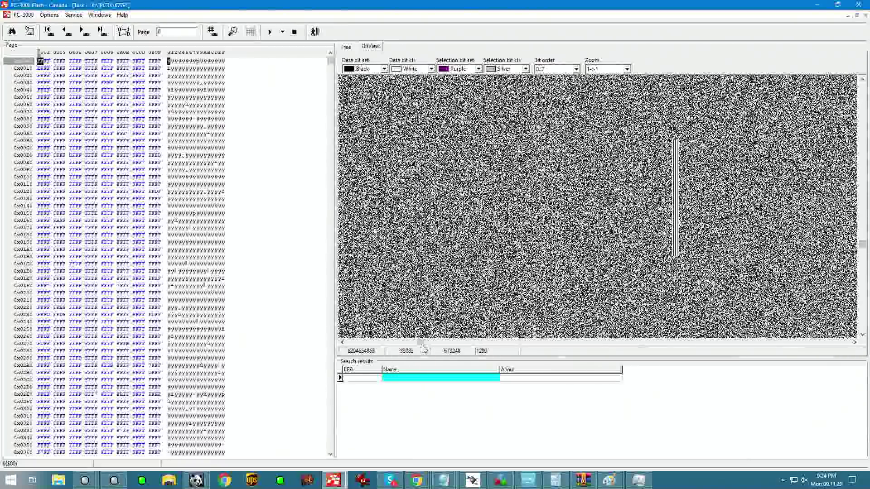
left_click(406, 345)
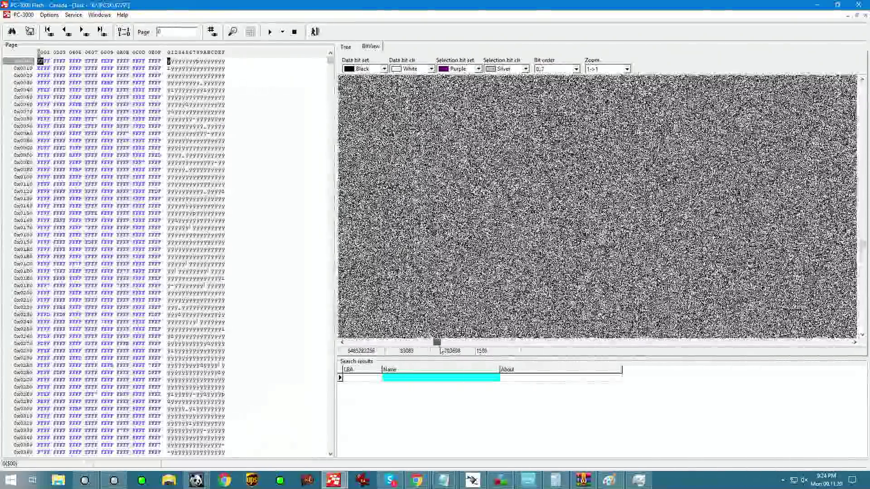
left_click_drag(442, 349, 443, 351)
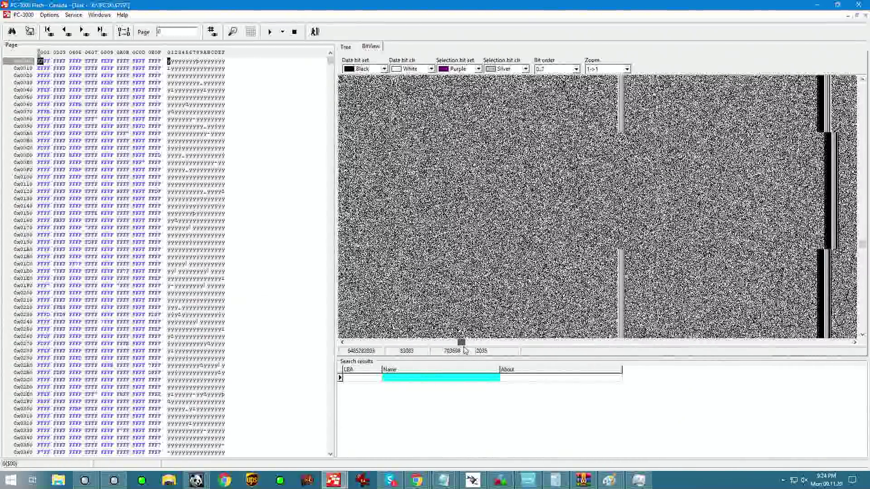
left_click_drag(465, 350, 464, 350)
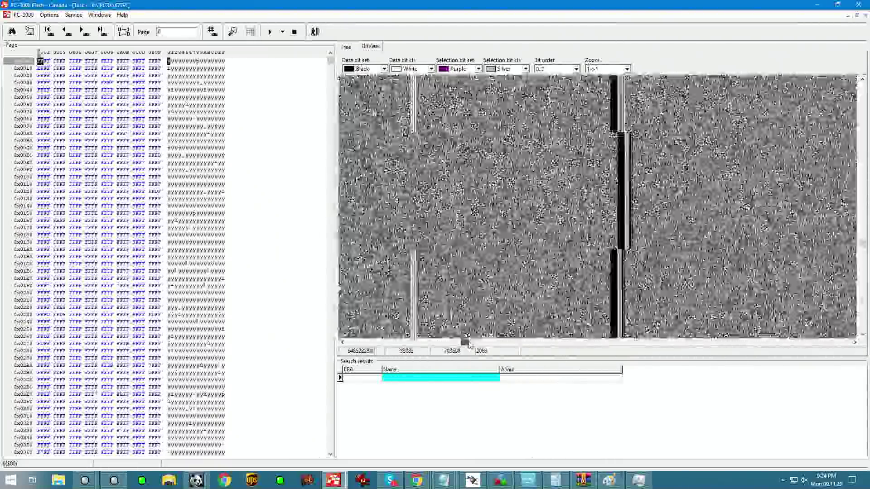
left_click_drag(472, 344, 427, 349)
left_click_drag(374, 343, 601, 345)
mouse_move(562, 127)
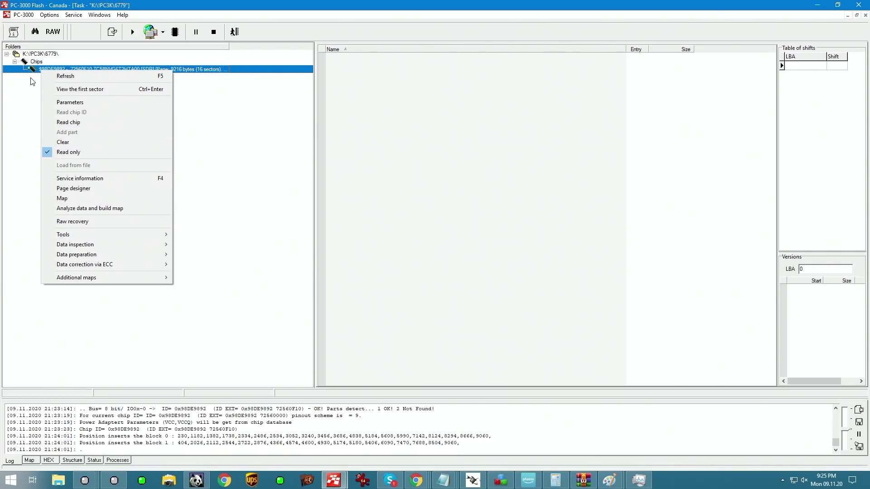
Clear the previous reading results, reread the chip, and add the dump to the transformation graph
left_click(90, 142)
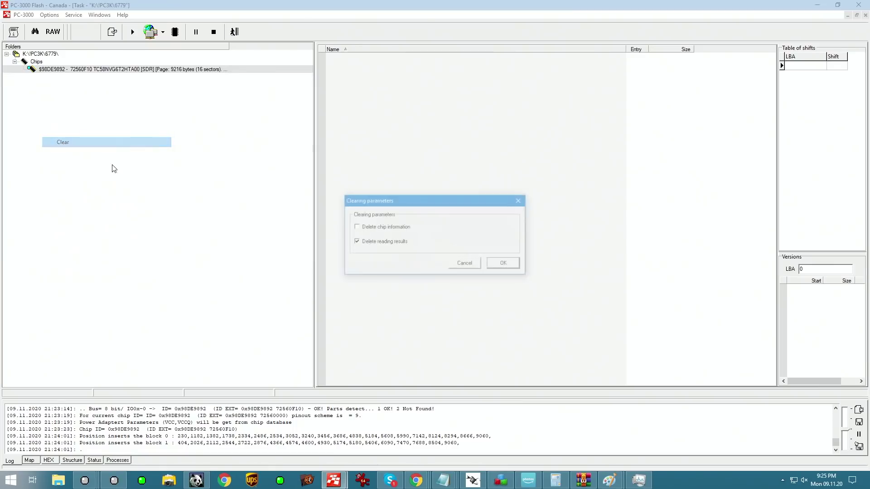
left_click(498, 266)
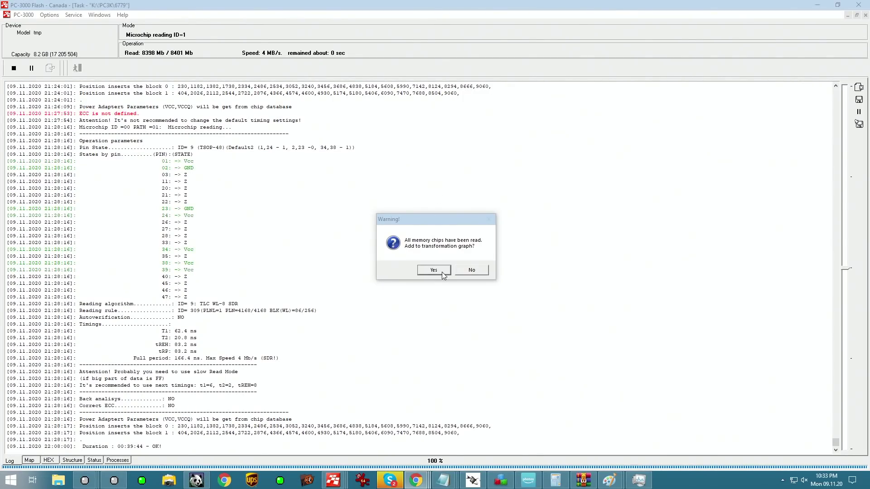
left_click(433, 270)
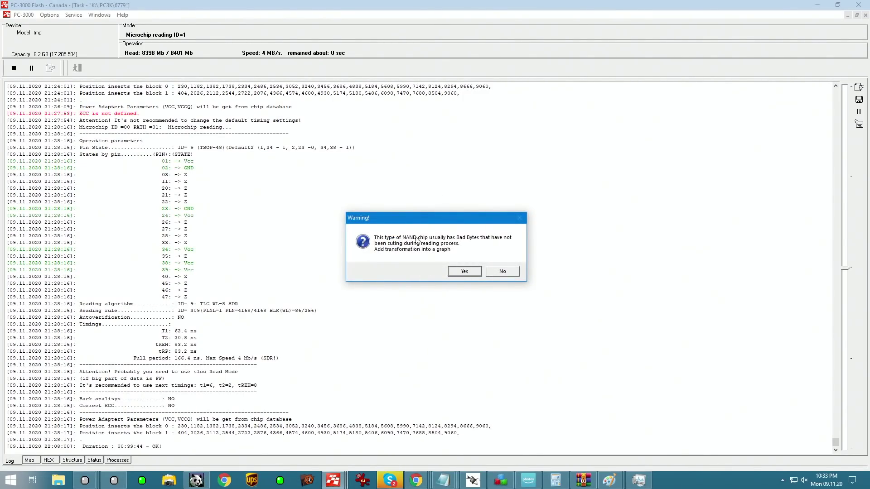
Add bad bytes cutting to the graph and inspect the prepared data pages in the bit map
left_click(465, 271)
right_click(371, 57)
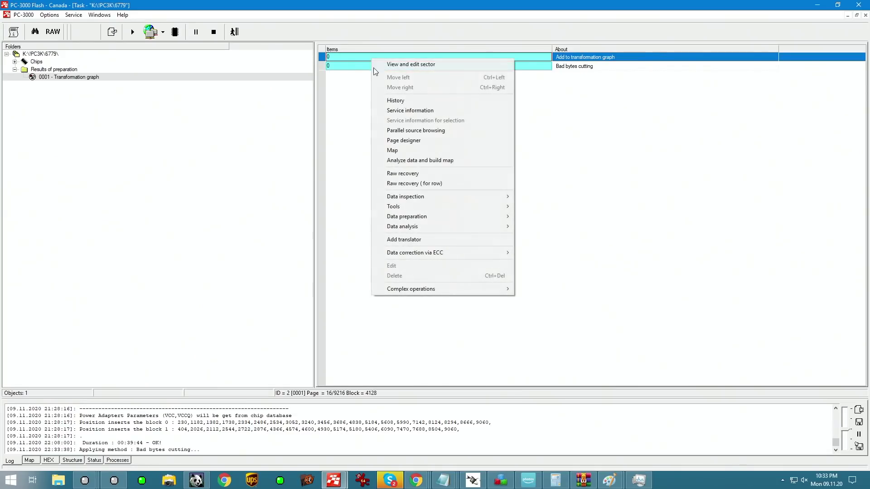
left_click(414, 140)
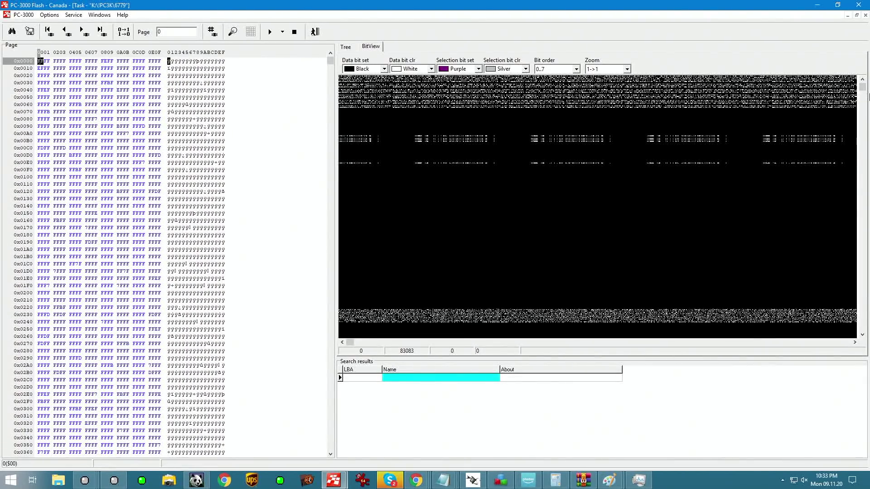
left_click_drag(862, 87, 863, 196)
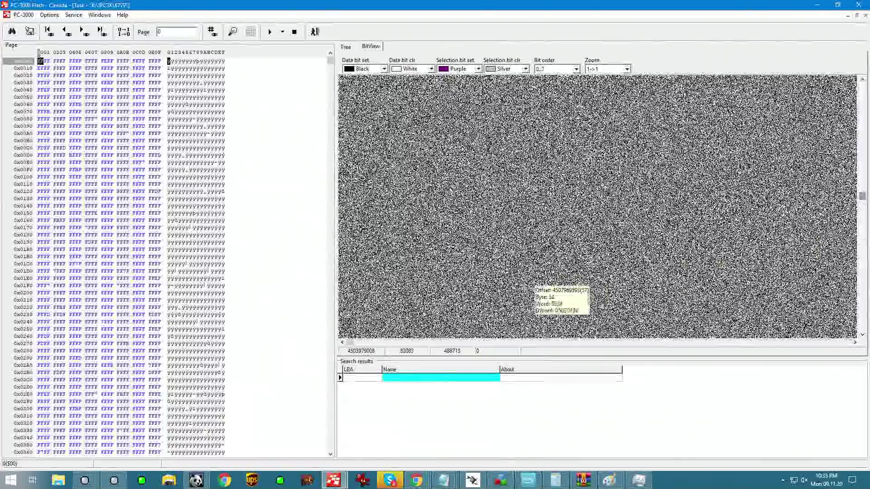
left_click_drag(345, 342, 370, 343)
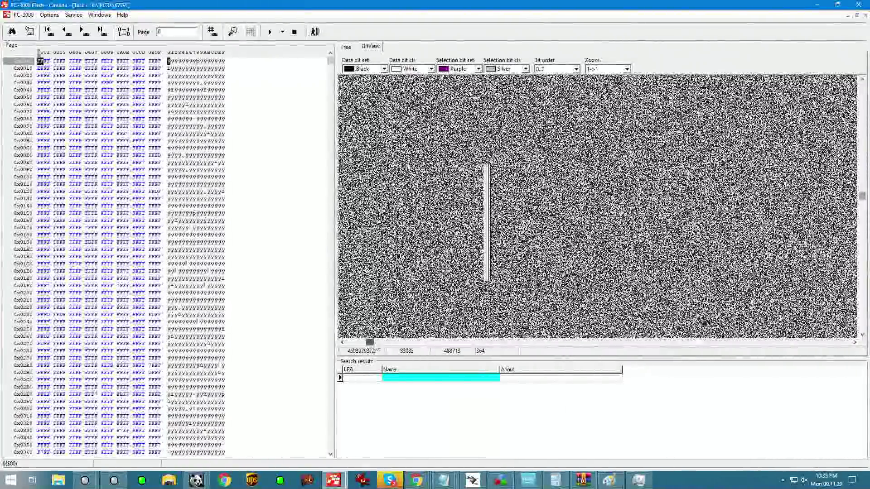
left_click(316, 32)
Open the Bad bytes cutting result in Page designer and review it as a BitView bit map
right_click(485, 67)
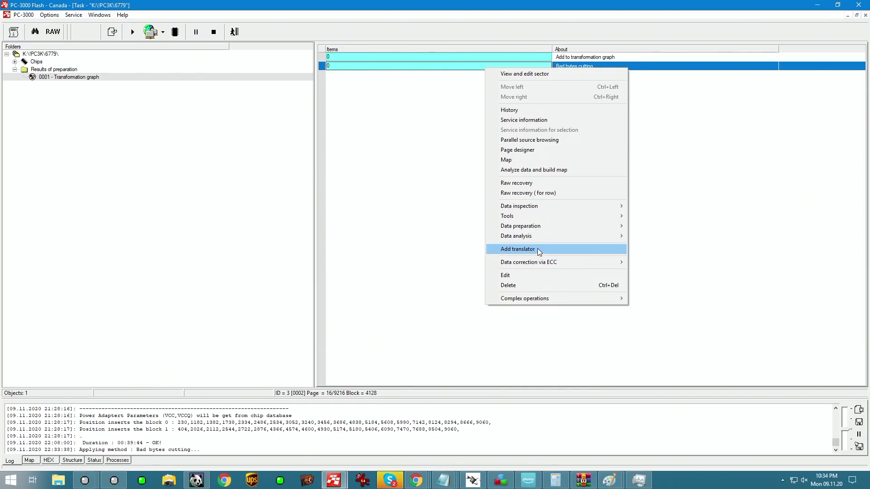
mouse_move(525, 218)
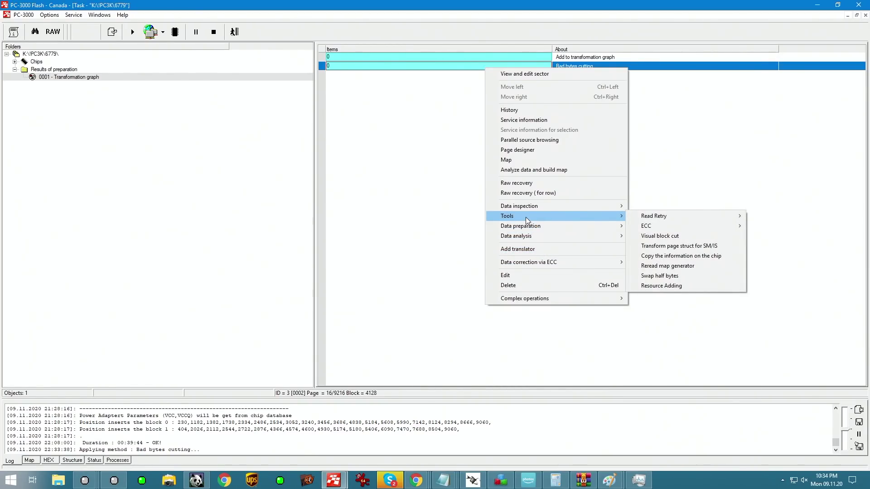
left_click(537, 150)
left_click(370, 47)
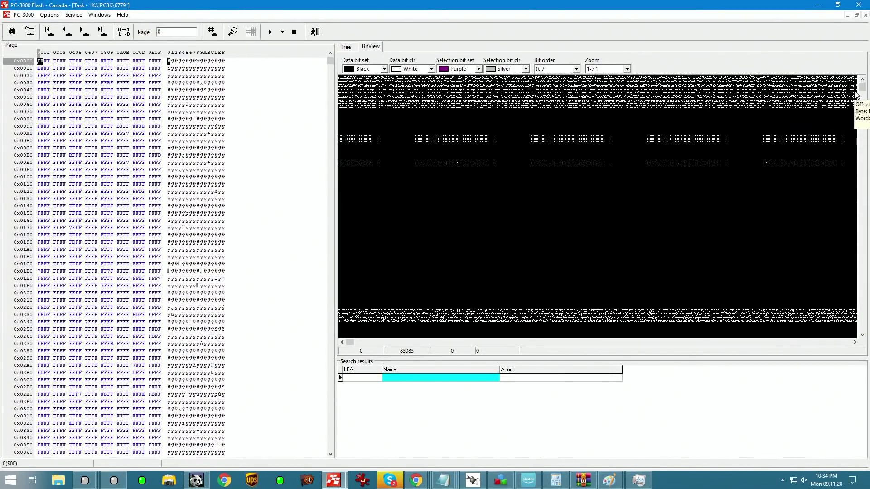
left_click_drag(862, 88, 862, 165)
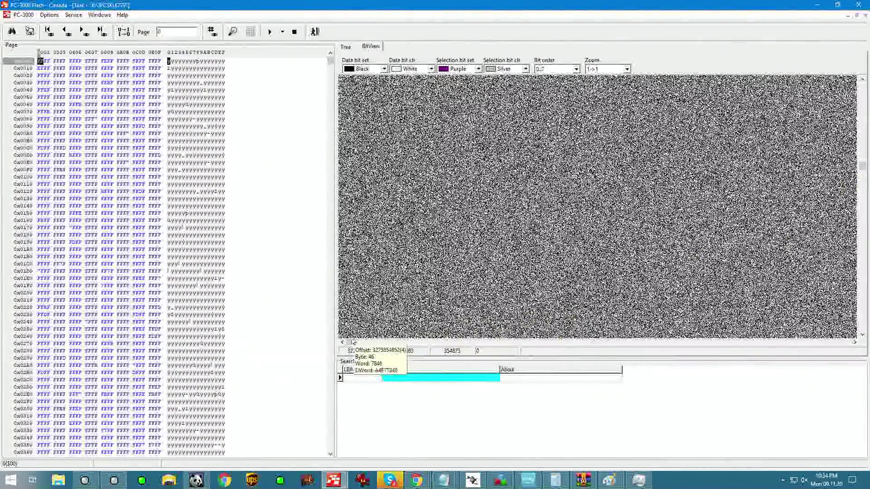
left_click_drag(352, 343, 845, 343)
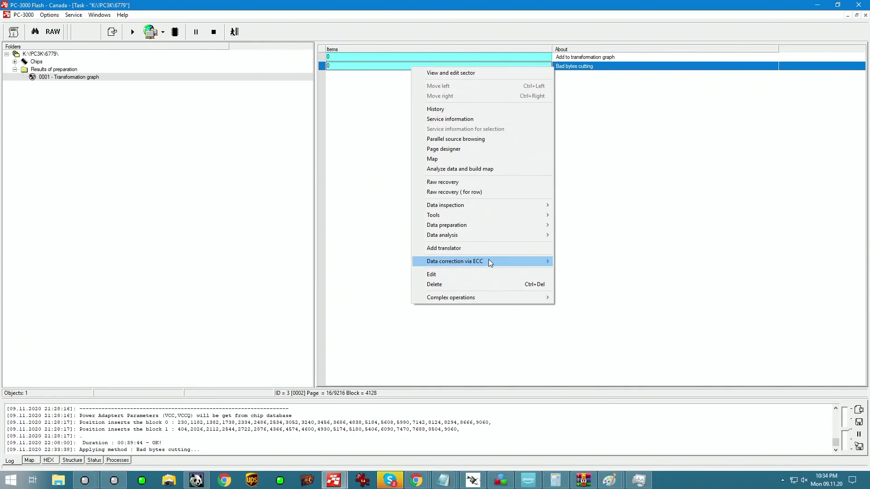
Run ECC autodetection and correction, then reread invalid sectors to correct 200 more pages
mouse_move(486, 261)
left_click(590, 261)
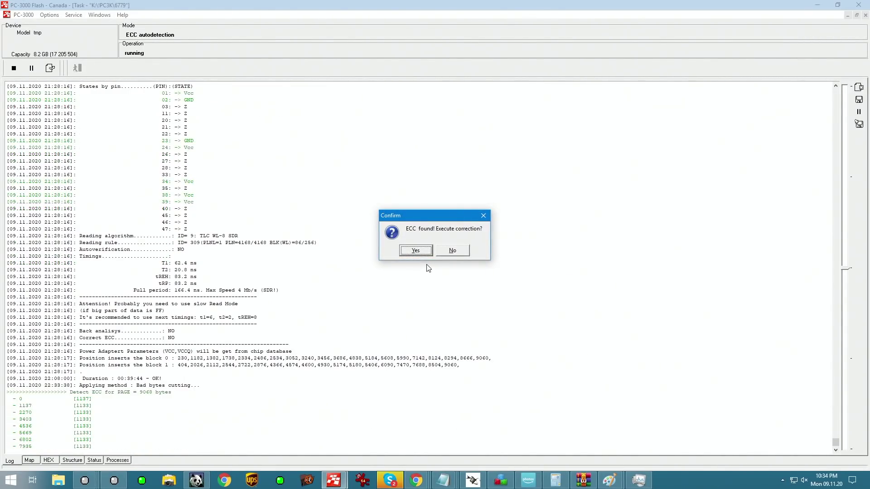
left_click(414, 250)
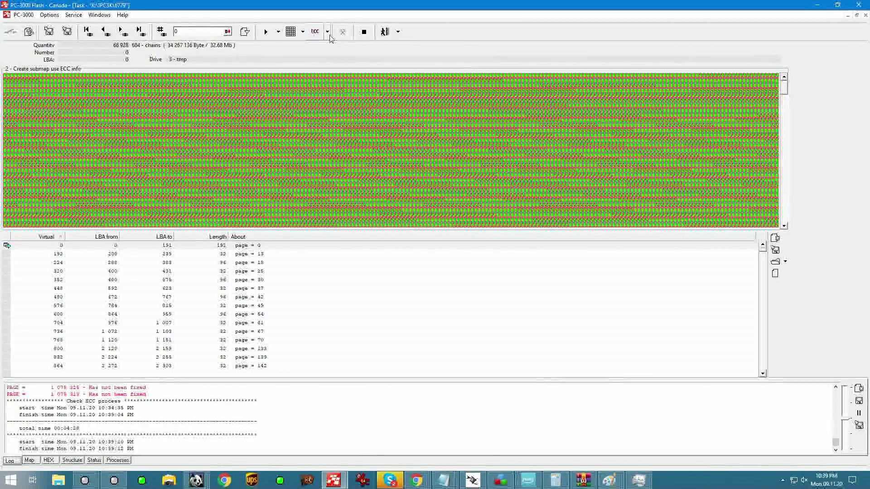
left_click(327, 32)
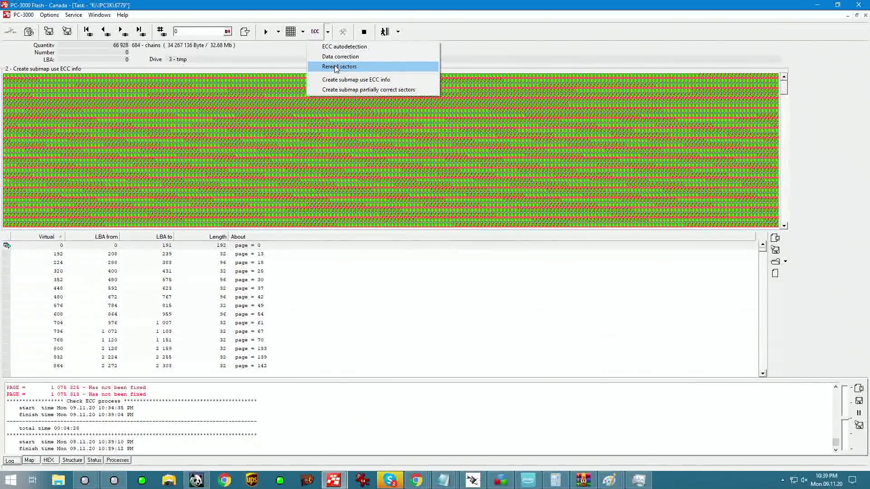
left_click(339, 66)
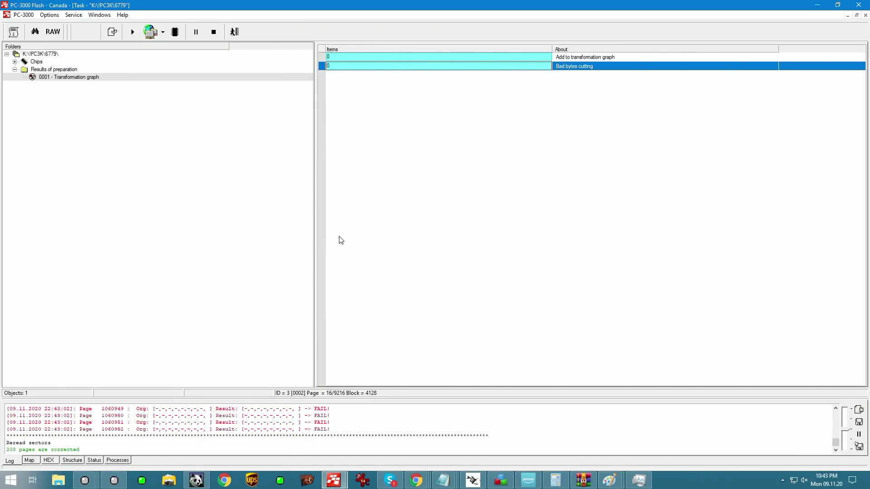
Run 010 - XOR analysis and accept XOR 171 with its typical page transformation
key("Menu")
mouse_move(461, 235)
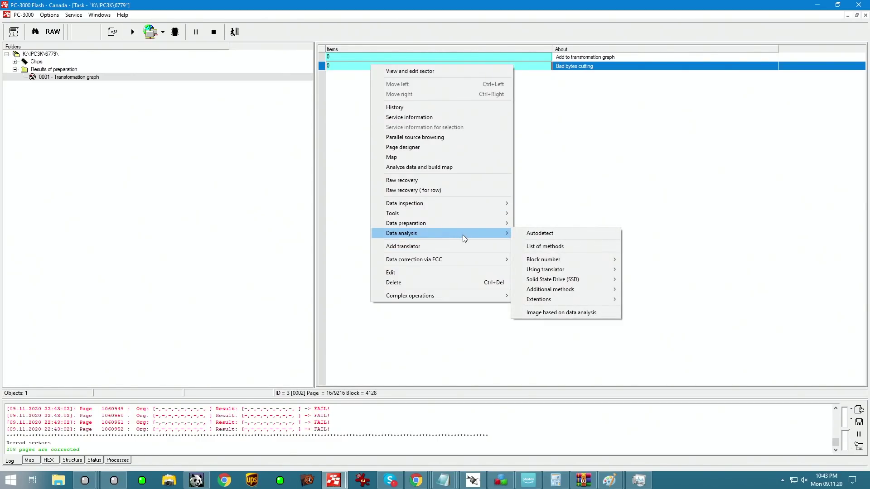
mouse_move(470, 212)
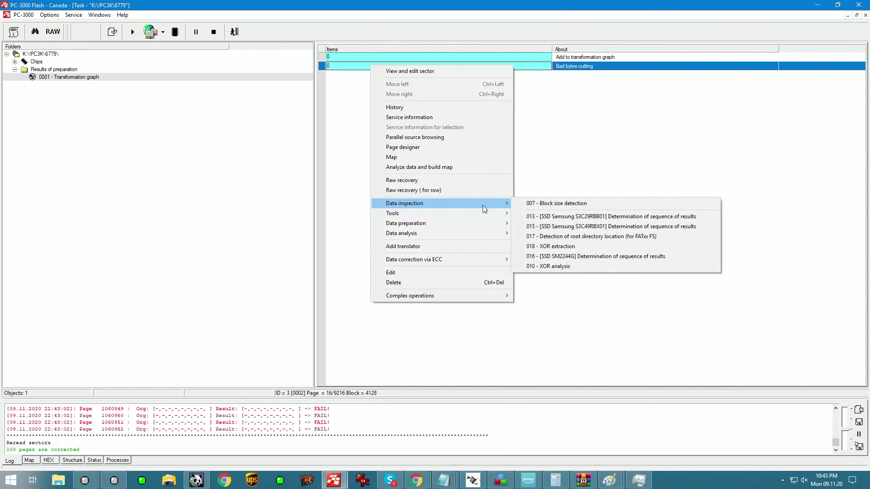
left_click(516, 266)
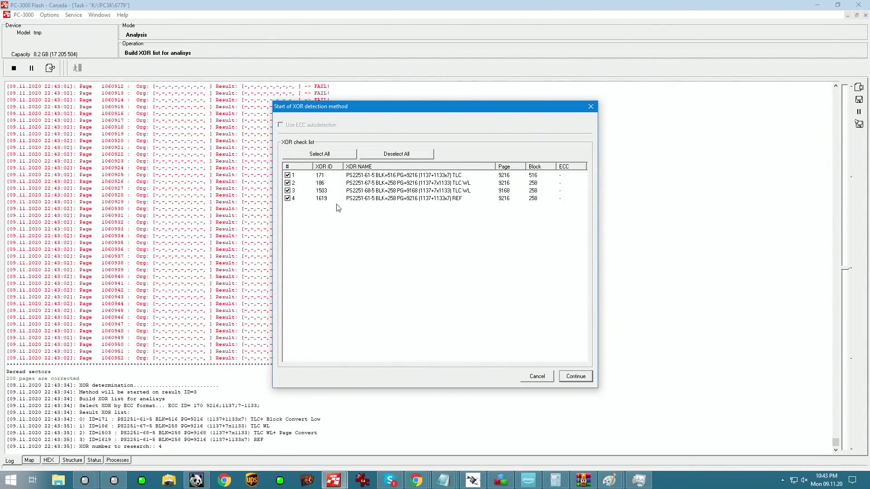
left_click(588, 376)
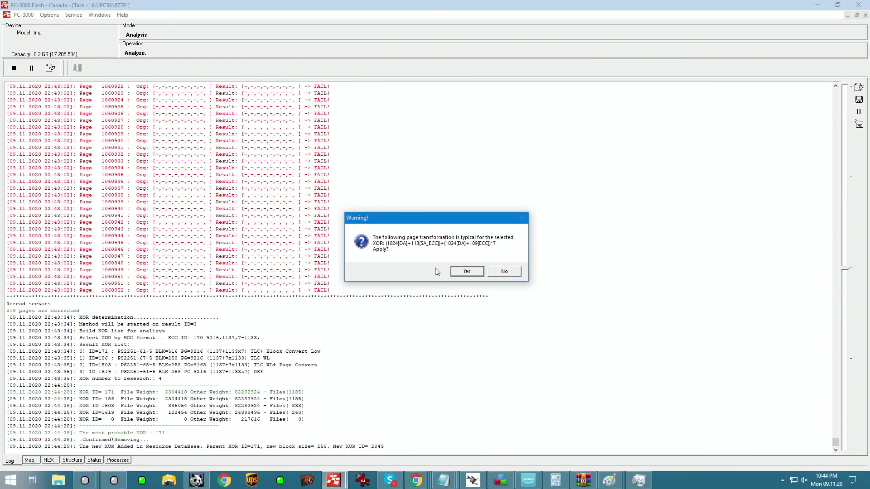
left_click(462, 271)
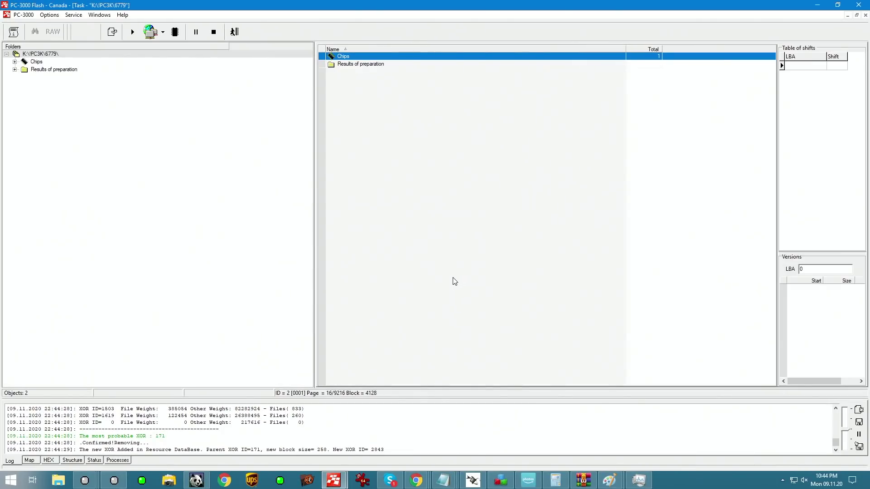
double_click(356, 67)
Start a raw recovery on the Page transformation step of the 0001 transformation graph
double_click(356, 56)
left_click(544, 87)
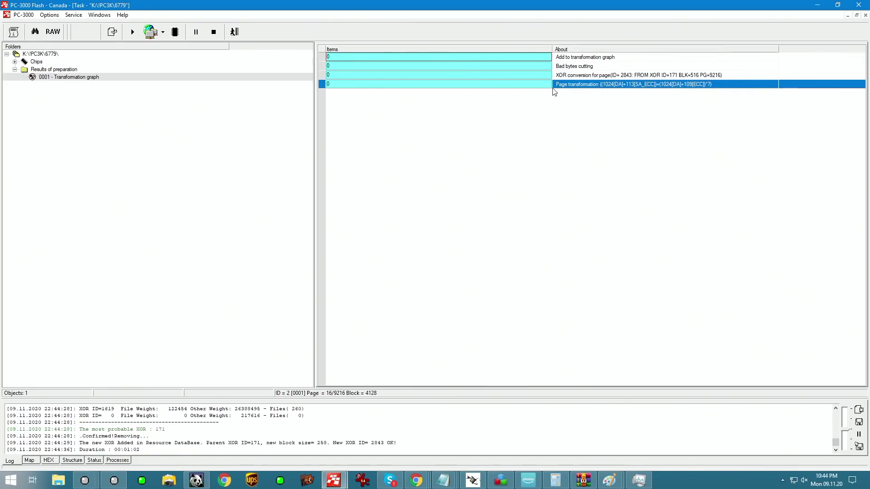
left_click(514, 87)
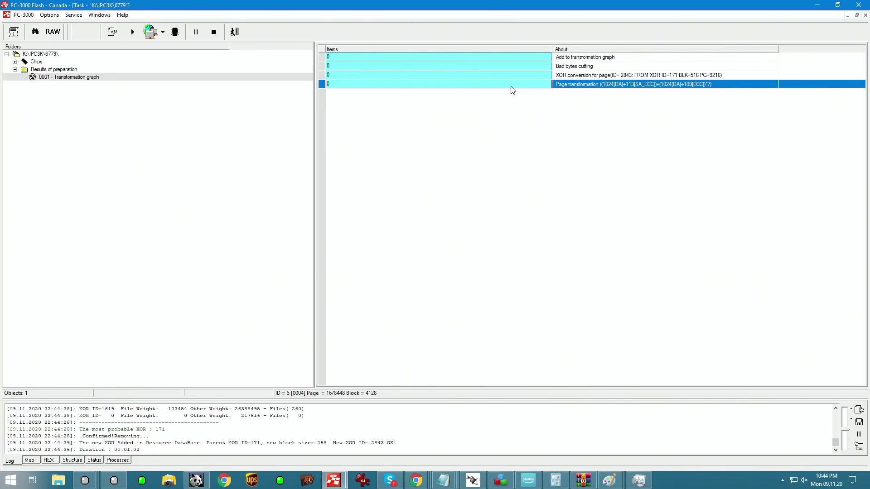
right_click(513, 90)
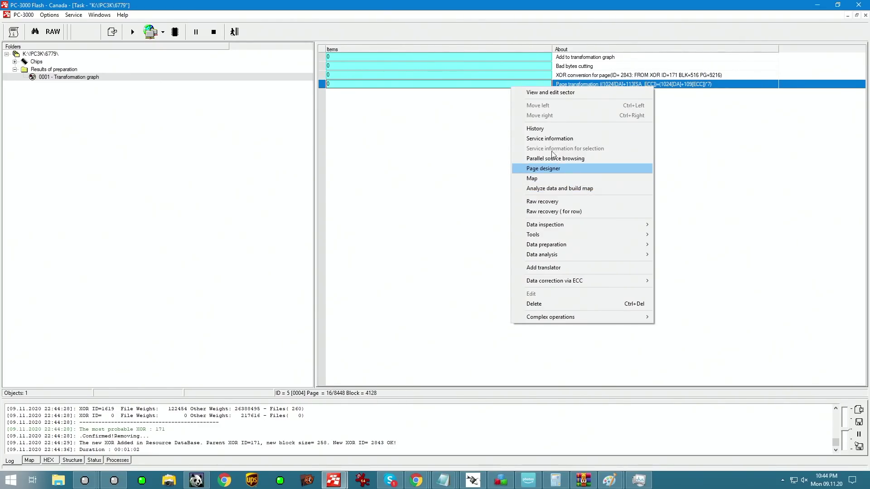
left_click(545, 207)
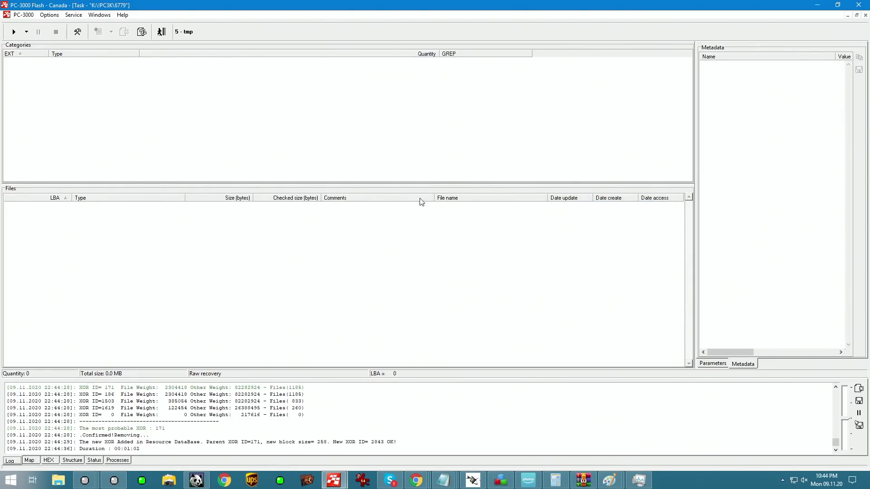
left_click(14, 31)
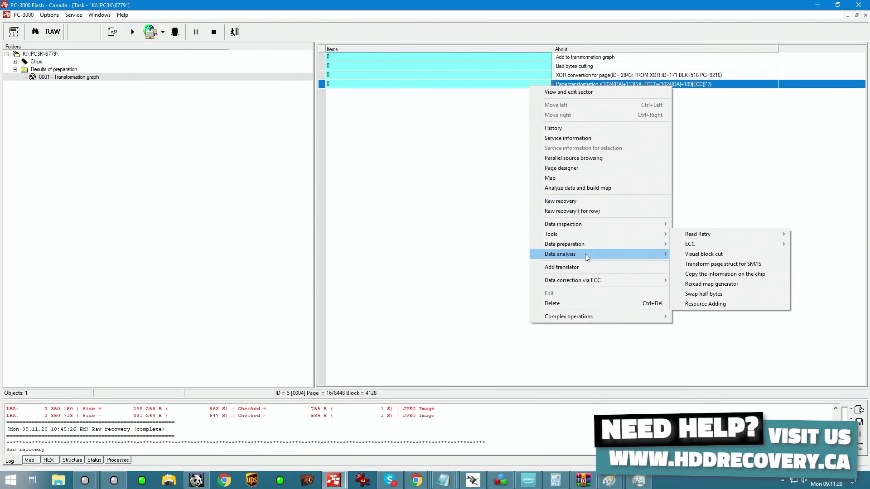
Apply 014 - Typical interleave elimination, adding Split by Block and Join by Pages steps
mouse_move(594, 245)
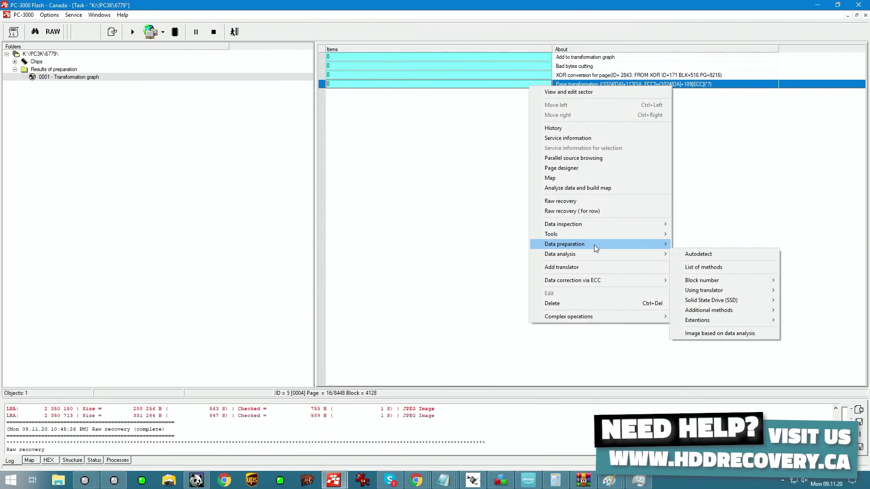
left_click(713, 244)
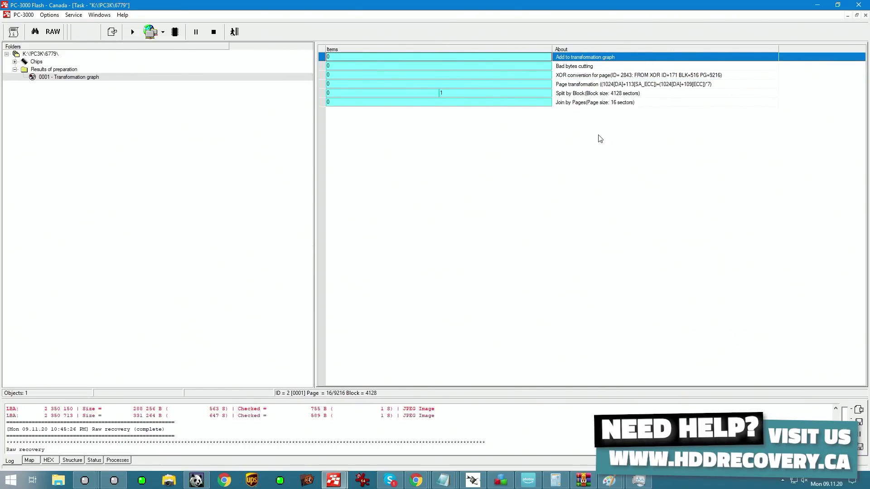
left_click(594, 94)
left_click(501, 103)
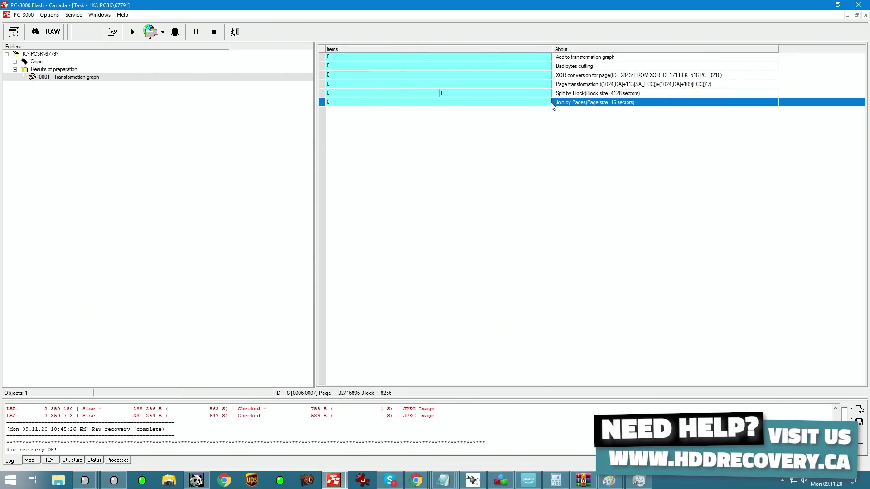
right_click(534, 104)
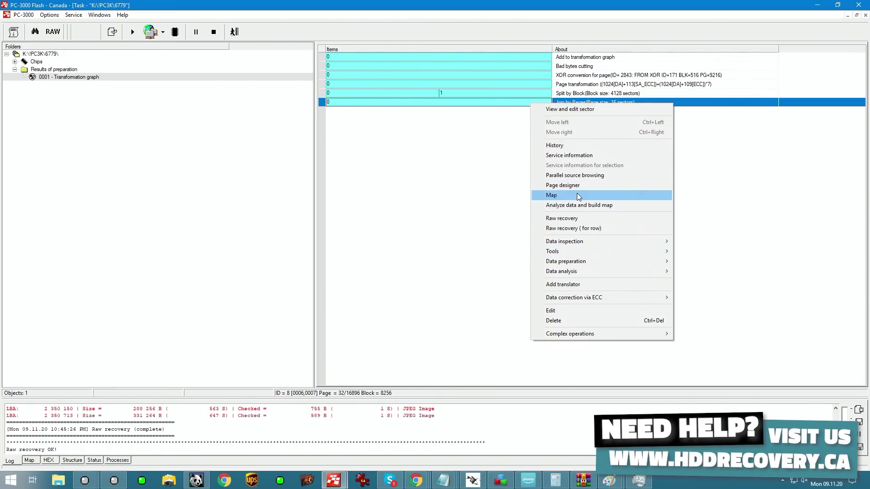
left_click(467, 146)
Compare the Split by Block halves' sectors using Service information for selection
left_click(417, 97)
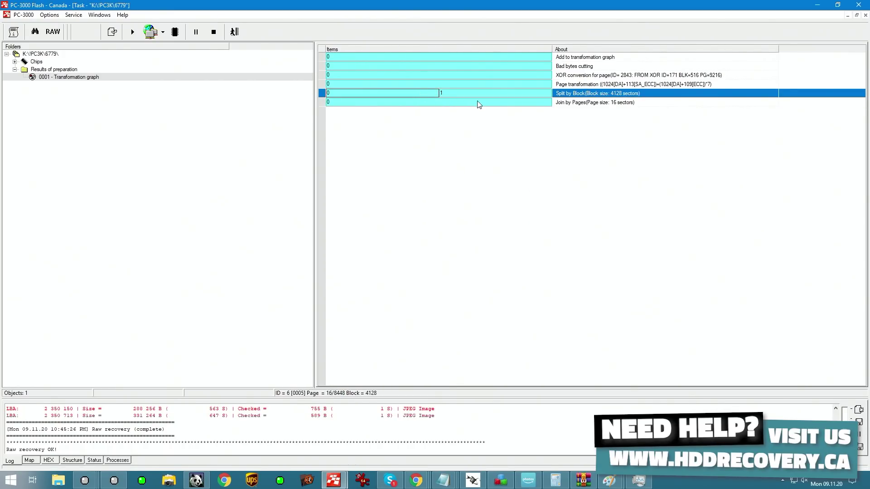
right_click(426, 93)
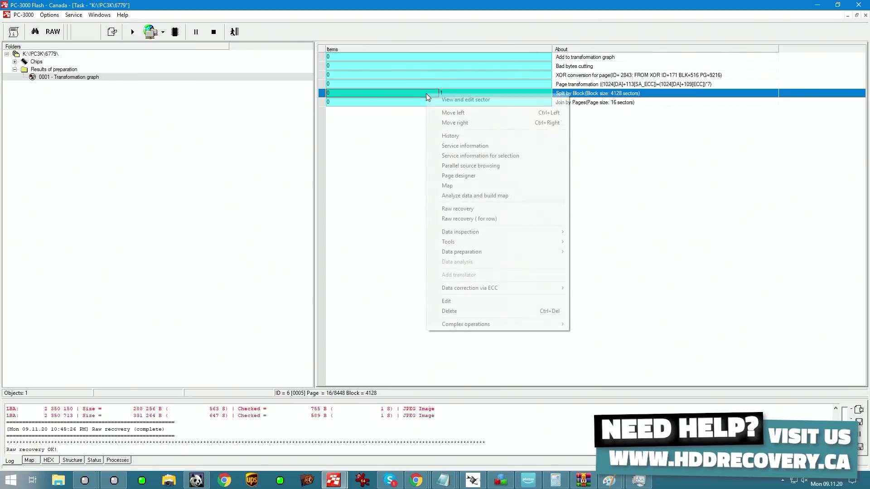
left_click(474, 156)
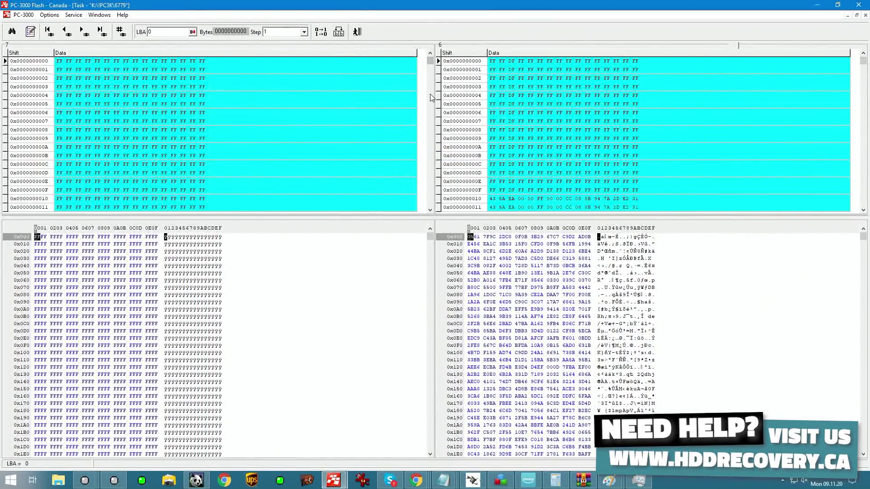
scroll(432, 98, "down", 6)
left_click_drag(430, 61, 431, 156)
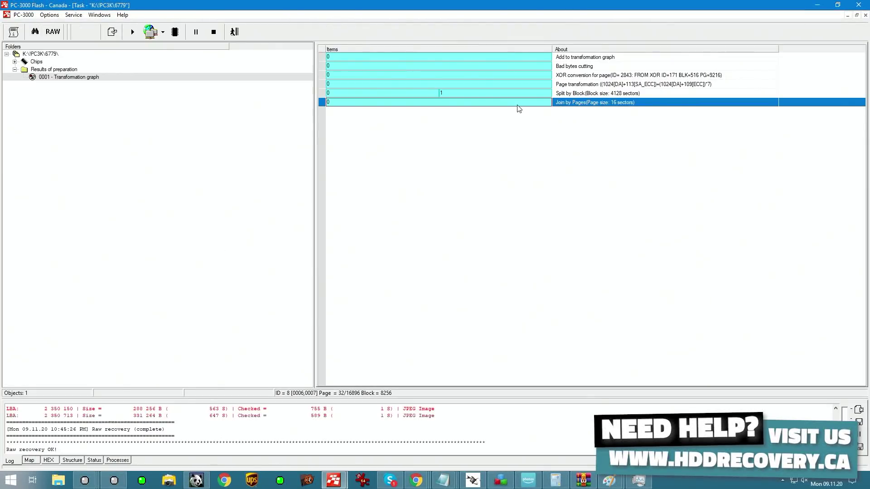
right_click(517, 105)
Run raw recovery on the de-interleaved data and browse the recovered JPEG files
left_click(548, 220)
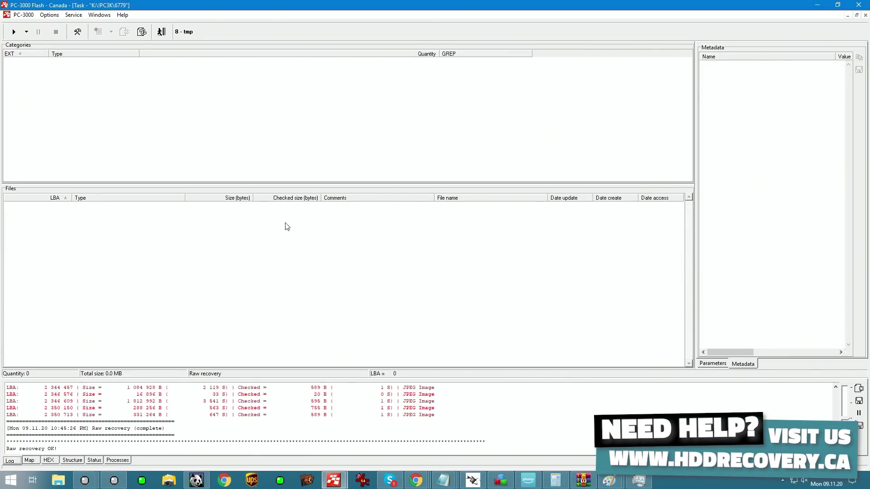
left_click(14, 31)
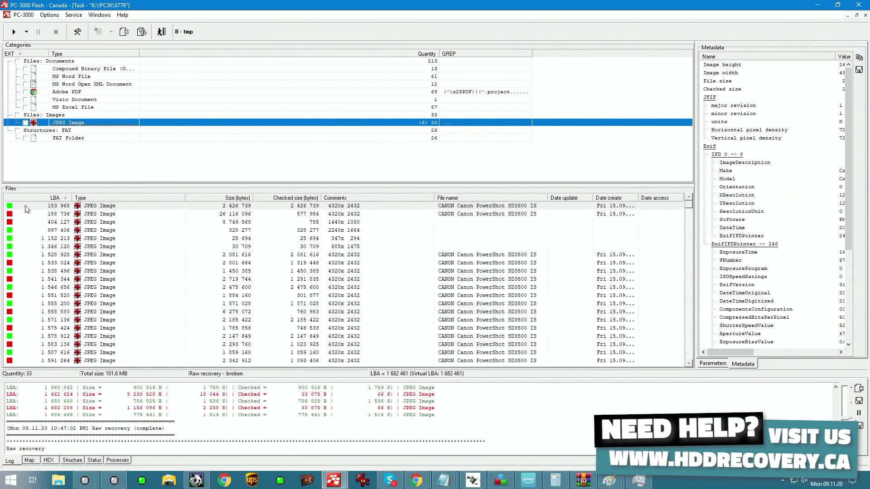
left_click(42, 239)
key("Down")
key("Down")
key("Down")
key("Down")
key("Down")
key("Down")
key("Down")
key("Down")
key("Down")
key("Down")
key("Down")
key("Down")
key("Down")
key("Down")
key("Down")
key("Down")
key("Down")
key("Down")
key("Down")
key("Down")
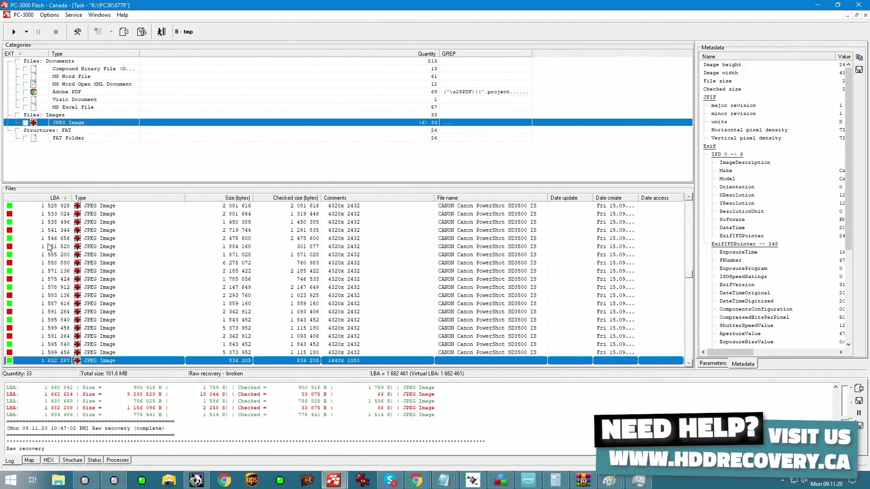
key("Up")
key("Up")
key("Up")
key("Up")
key("Up")
key("Up")
key("Up")
key("Up")
key("Up")
key("Up")
key("Up")
key("Up")
key("Up")
key("Up")
key("Up")
key("Up")
key("Up")
key("Up")
key("Up")
key("Up")
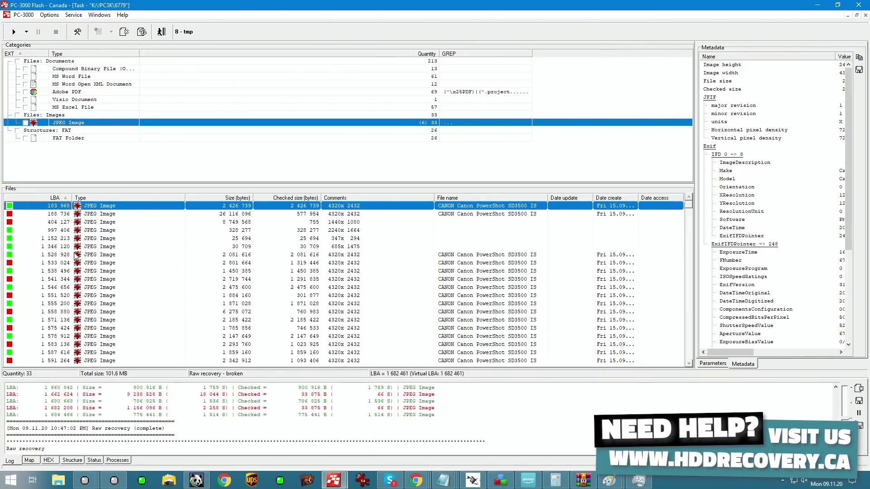
Preview the 685x1475 JPEG at LBA 1 346 120, then return to the transformation graph
left_click(46, 247)
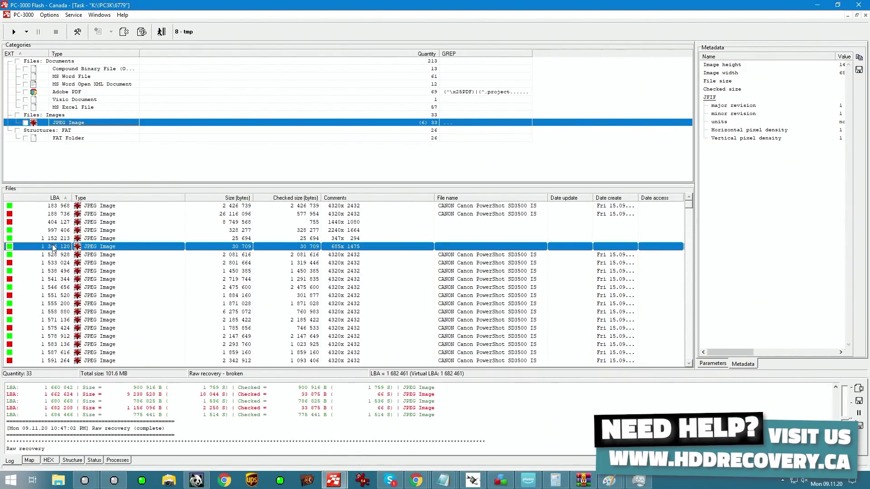
right_click(53, 248)
left_click(123, 381)
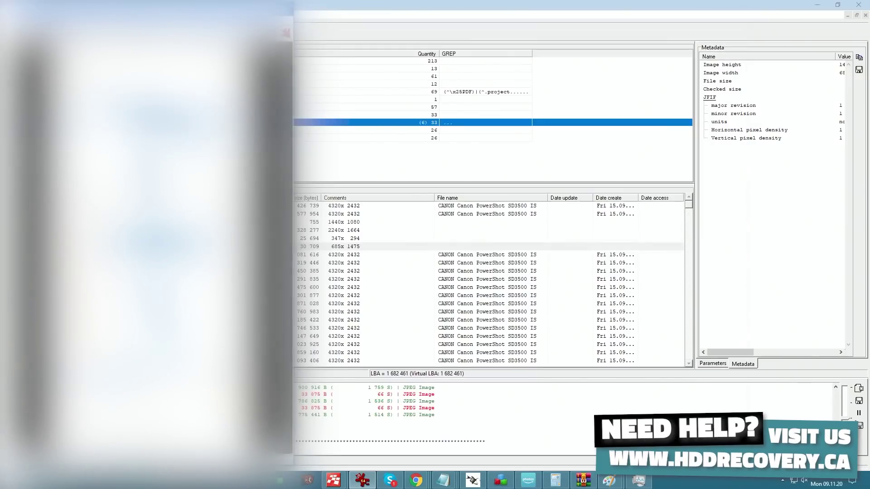
left_click(288, 7)
right_click(42, 264)
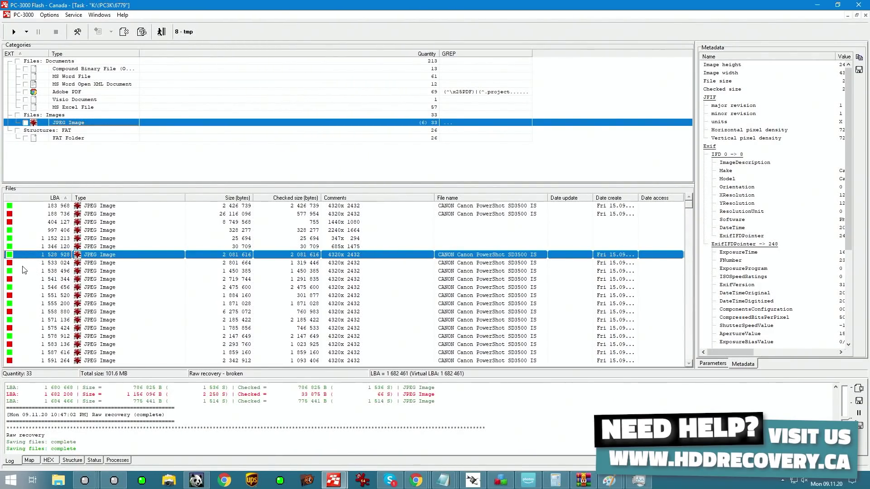
left_click(168, 34)
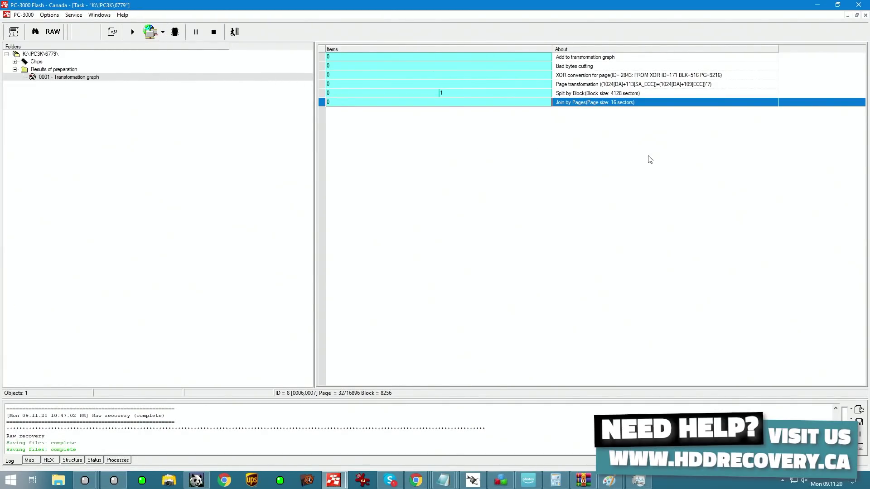
Apply the Phison Translator (Type 25) PS2251 50-F to the Join by Pages result
right_click(463, 103)
mouse_move(542, 274)
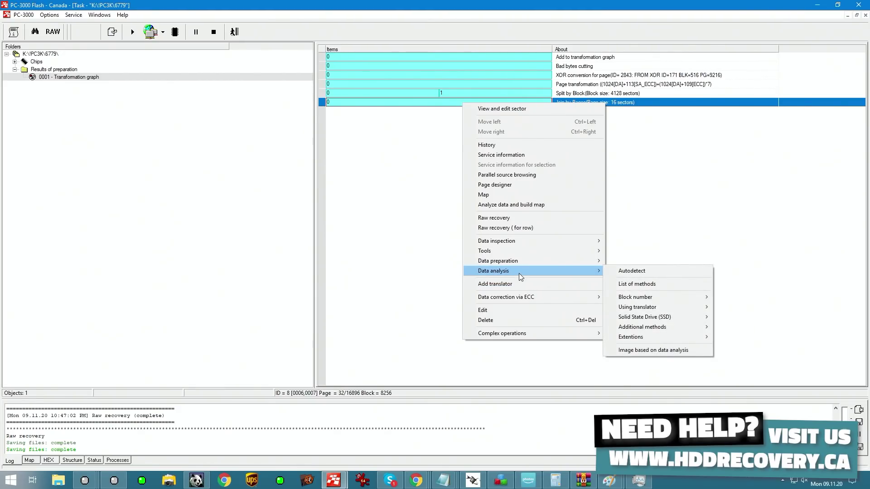
mouse_move(667, 338)
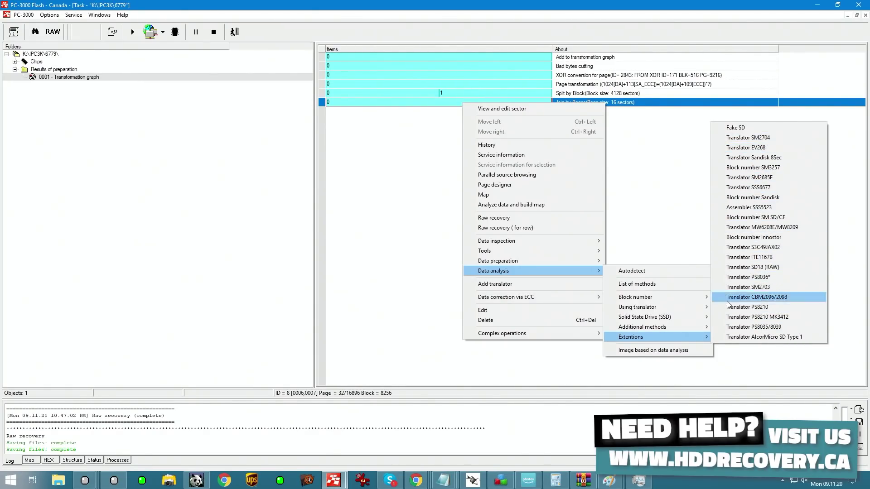
mouse_move(667, 307)
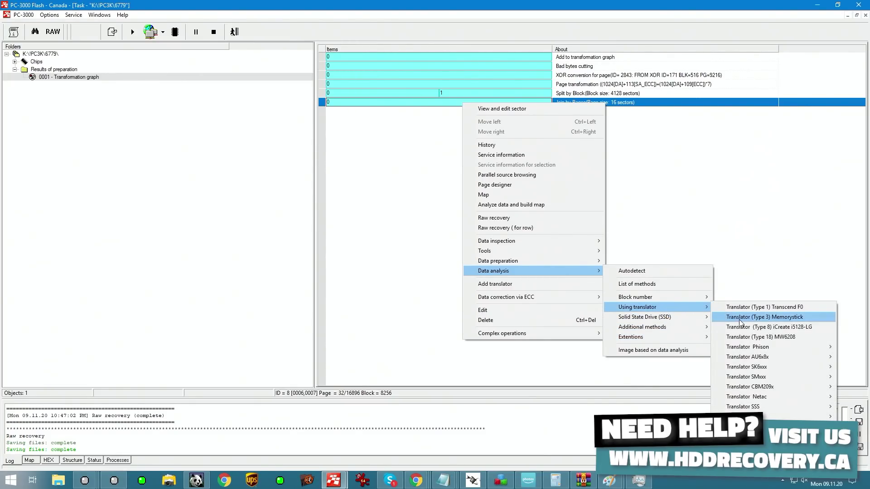
mouse_move(810, 388)
mouse_move(798, 347)
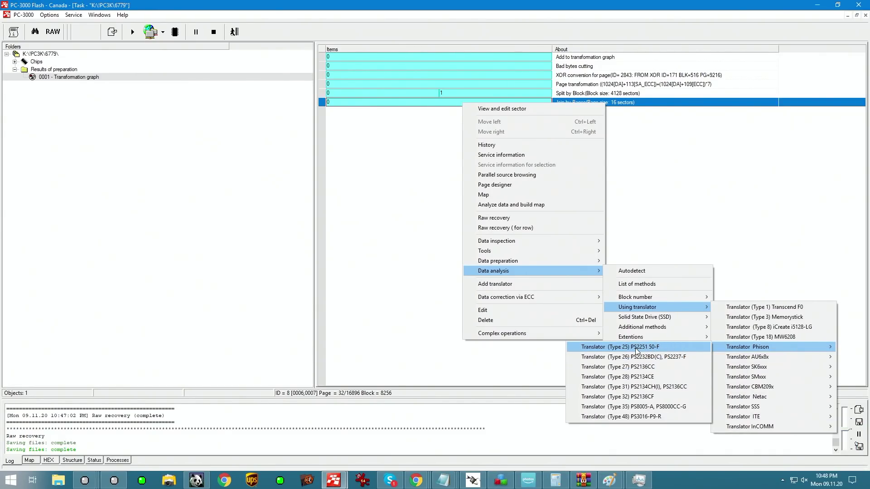
left_click(637, 348)
left_click(510, 272)
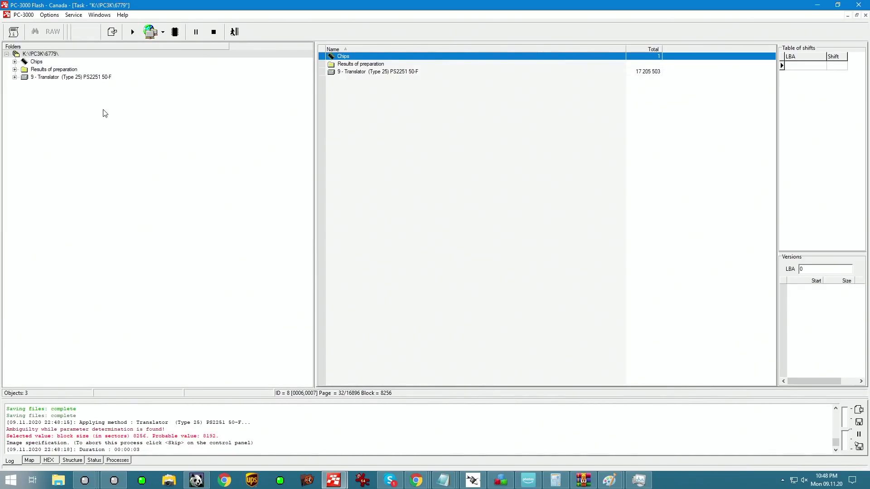
Expand 9 - Translator, partition 1 [0C] and FAT32 to reveal the Root folder
left_click(15, 77)
left_click(20, 78)
left_click(23, 85)
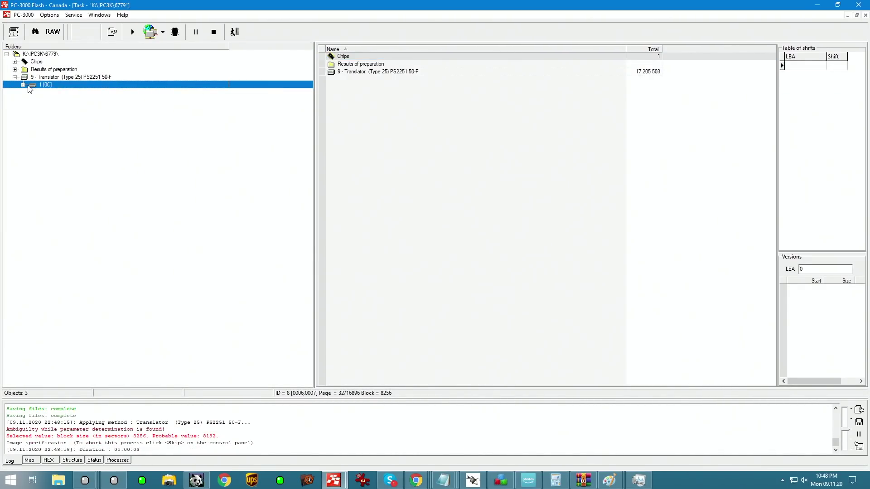
left_click(23, 86)
left_click(56, 93)
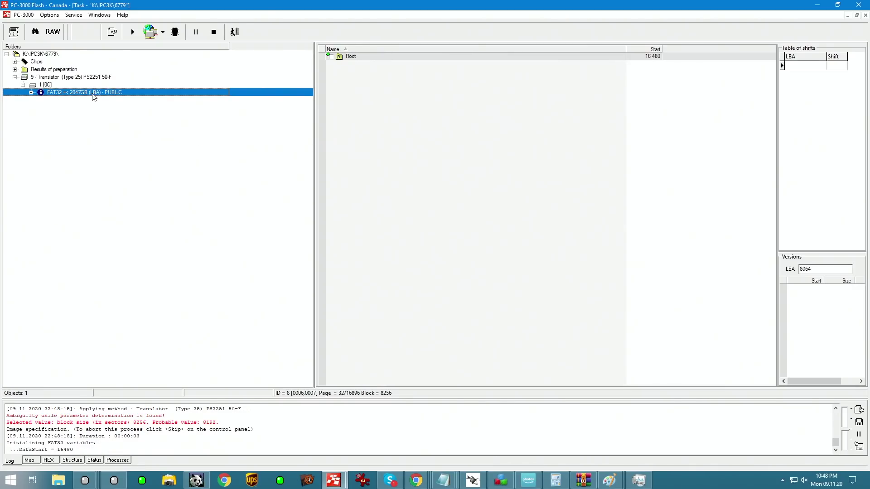
left_click(31, 92)
left_click(39, 101)
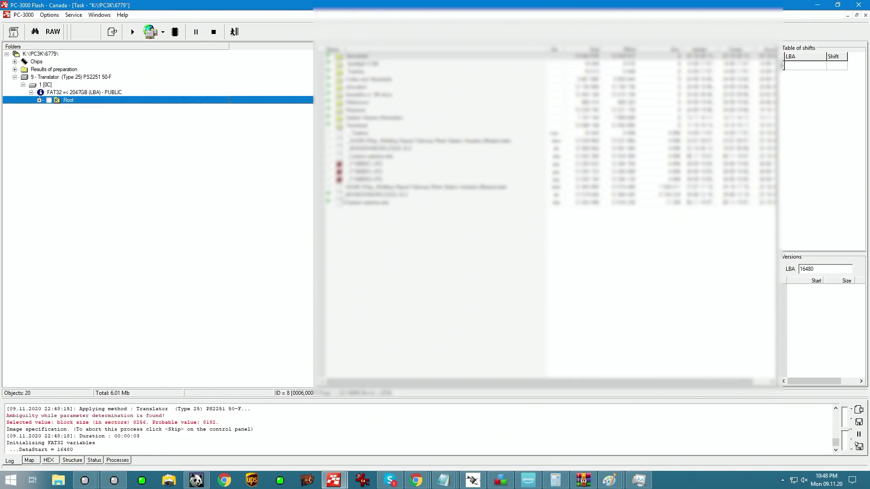
Tick the Root folder's checkbox to mark it for recovery
left_click(49, 100)
right_click(70, 102)
left_click(61, 92)
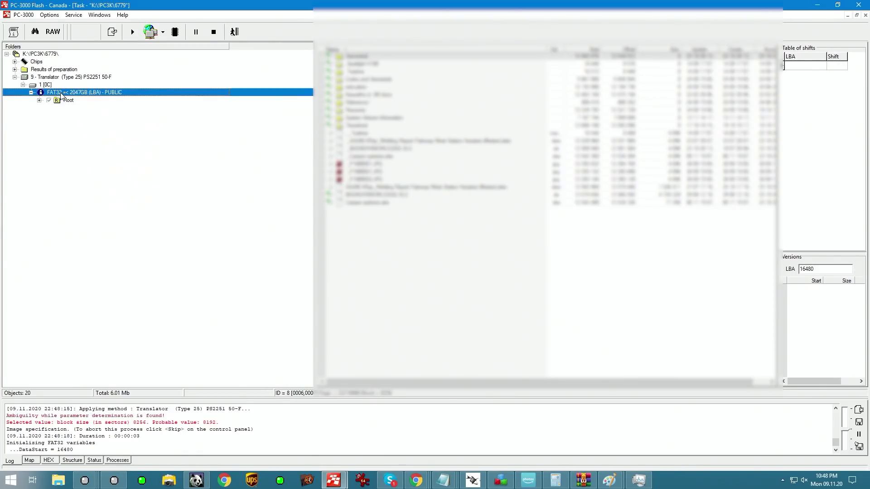
right_click(60, 92)
Build the FAT32 partition's Used sectors map (by FAT)
mouse_move(191, 278)
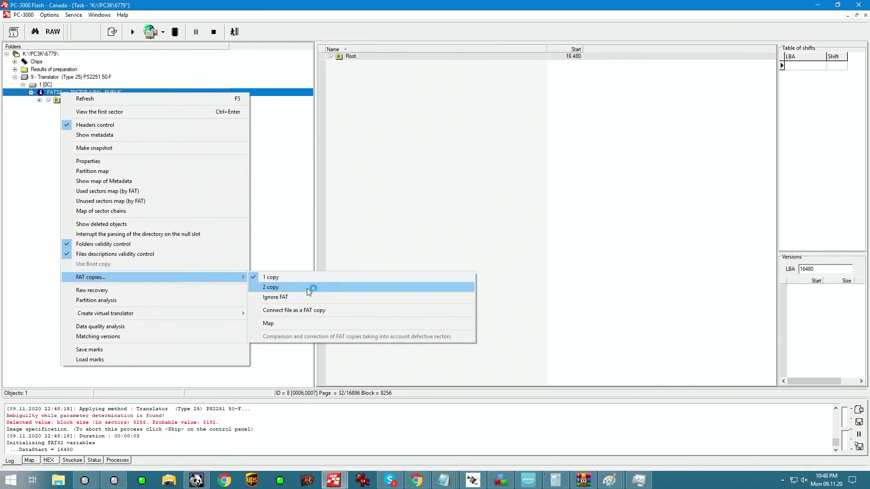
left_click(322, 324)
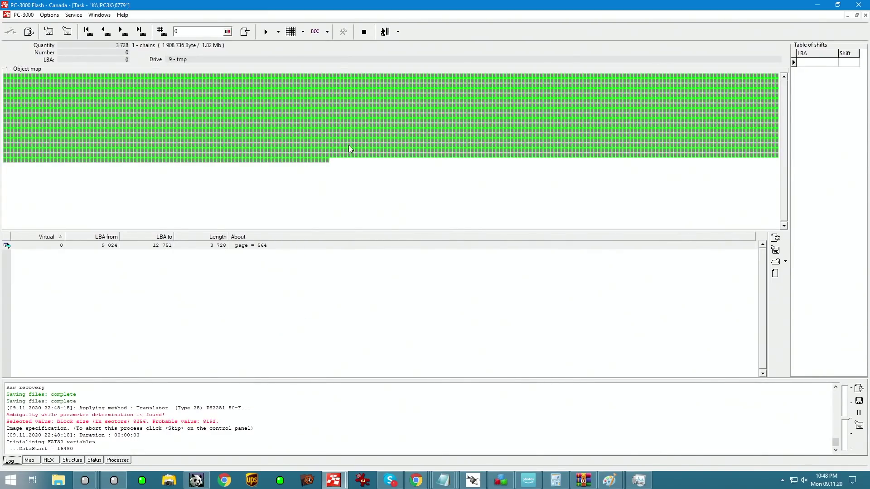
left_click(384, 32)
right_click(88, 92)
left_click(189, 192)
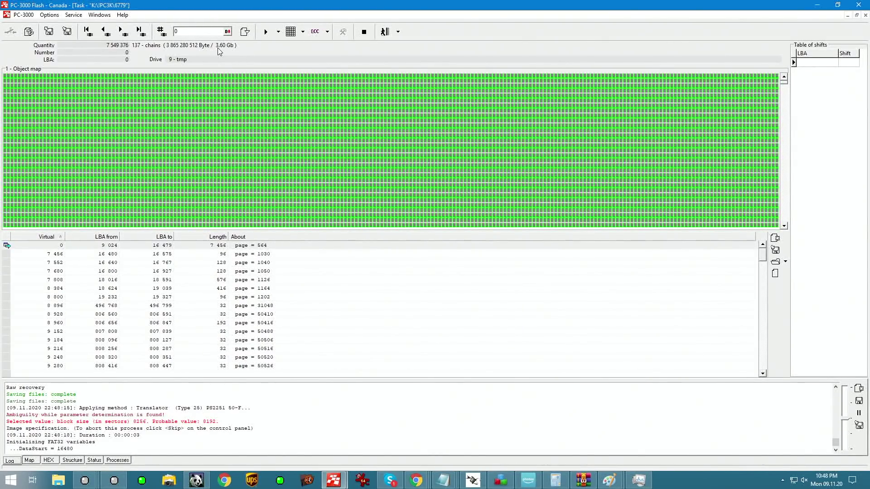
Create an ECC-info submap containing only the invalid sectors
left_click(327, 31)
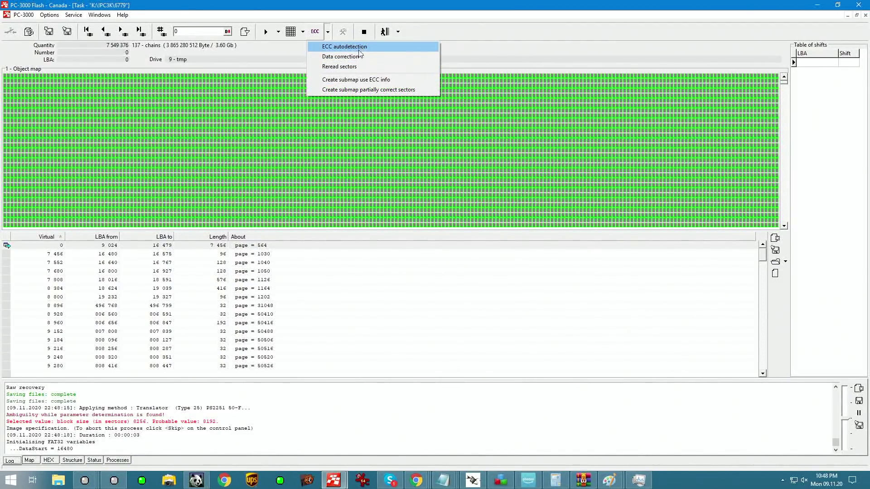
left_click(363, 80)
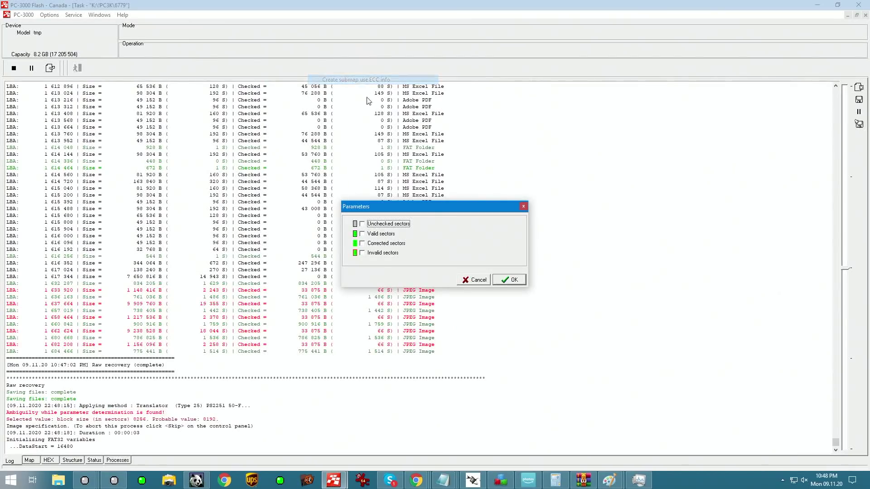
left_click(375, 245)
left_click(375, 253)
left_click(375, 245)
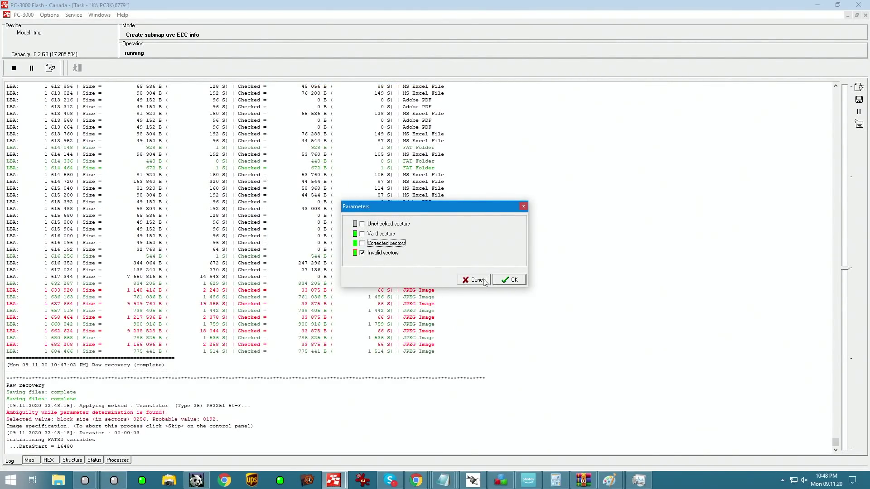
left_click(508, 280)
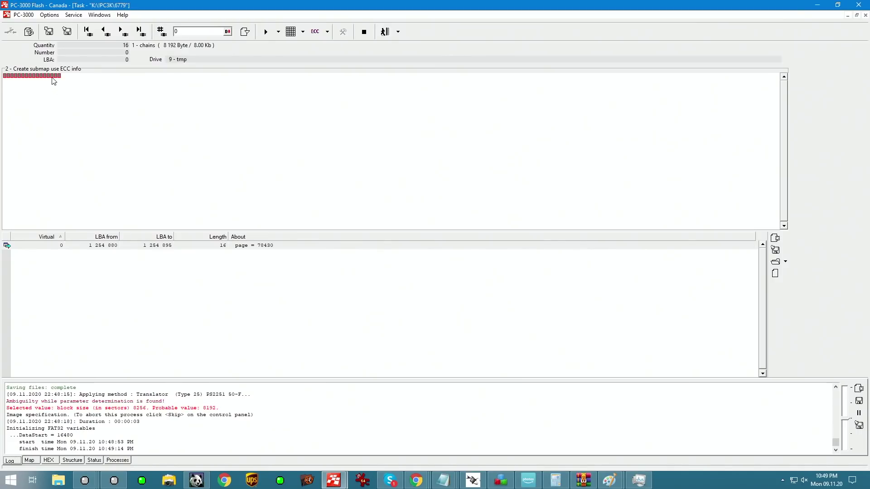
Reread all 16 invalid sectors with 10 passes and automatic power supply selection
left_click(327, 31)
left_click(344, 67)
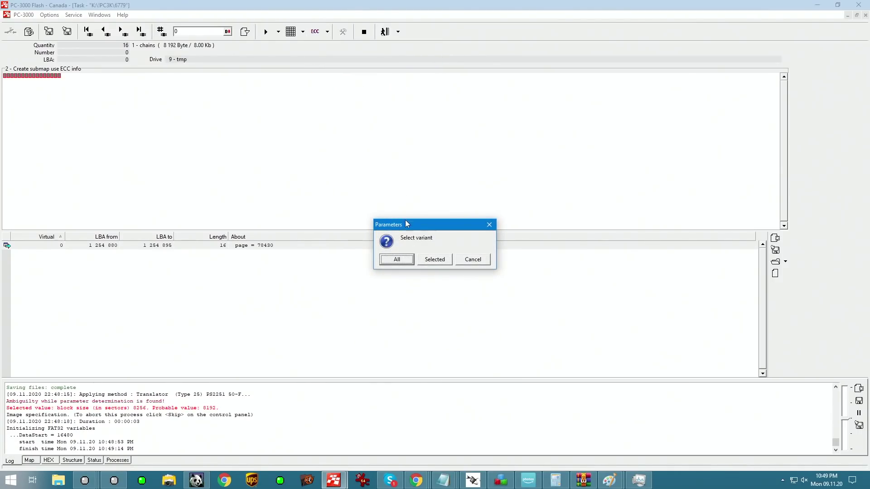
left_click(405, 262)
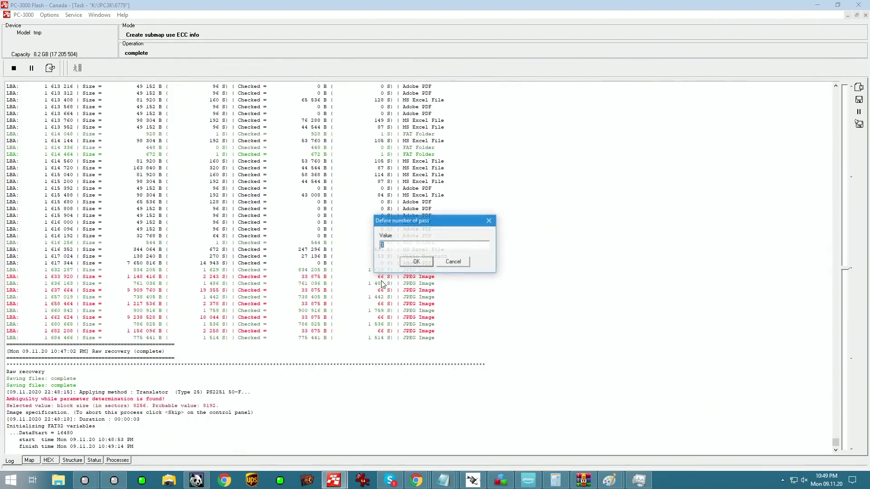
type("10")
left_click(401, 266)
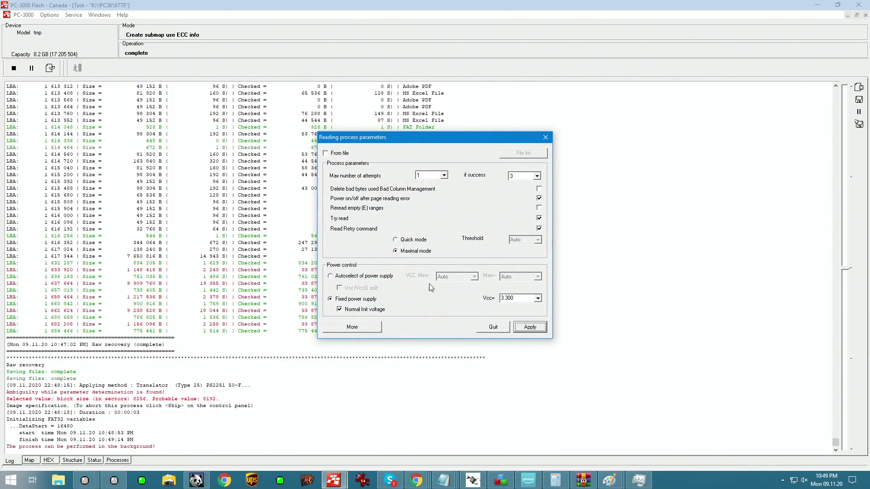
left_click(370, 278)
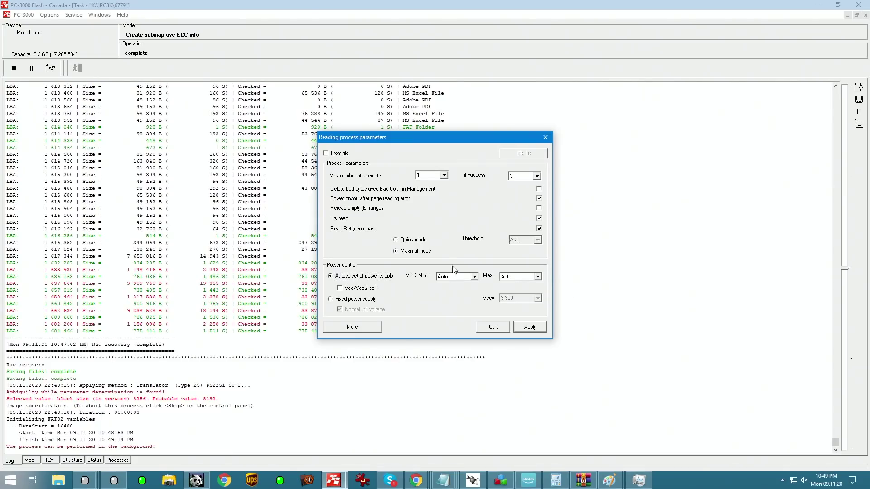
left_click(530, 326)
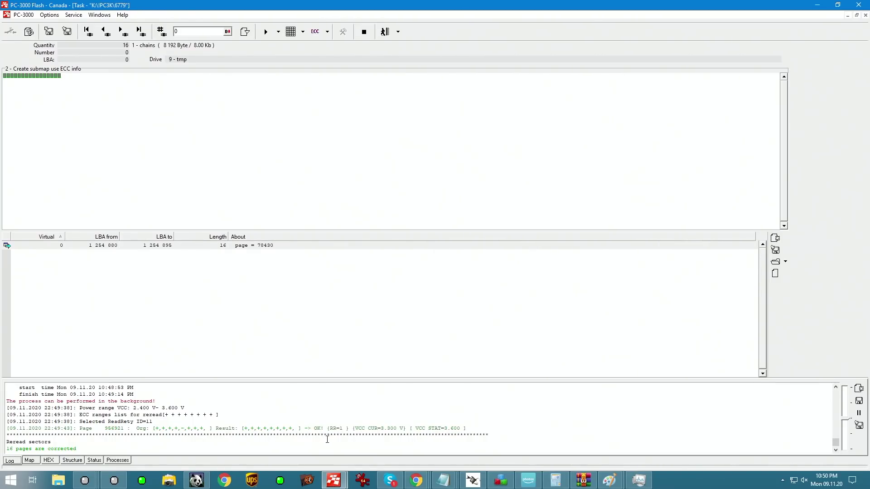
Go back to the full object map of 7 549 376 sectors in 137 chains
left_click(386, 33)
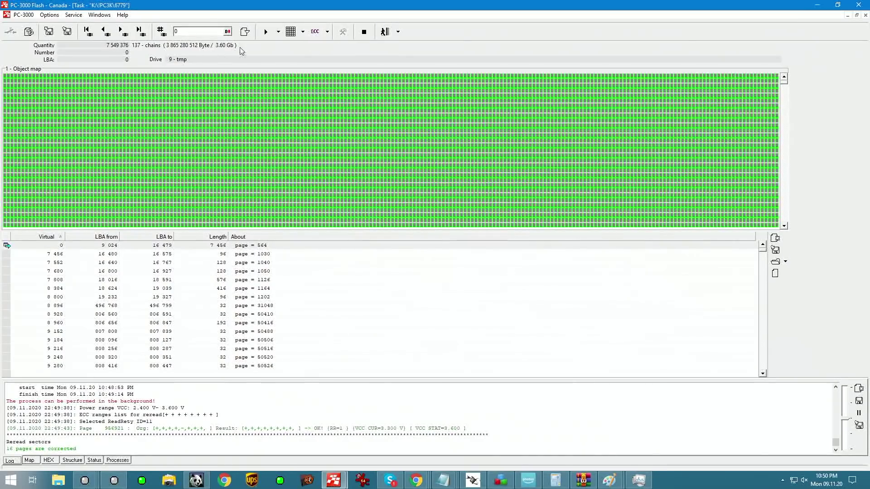